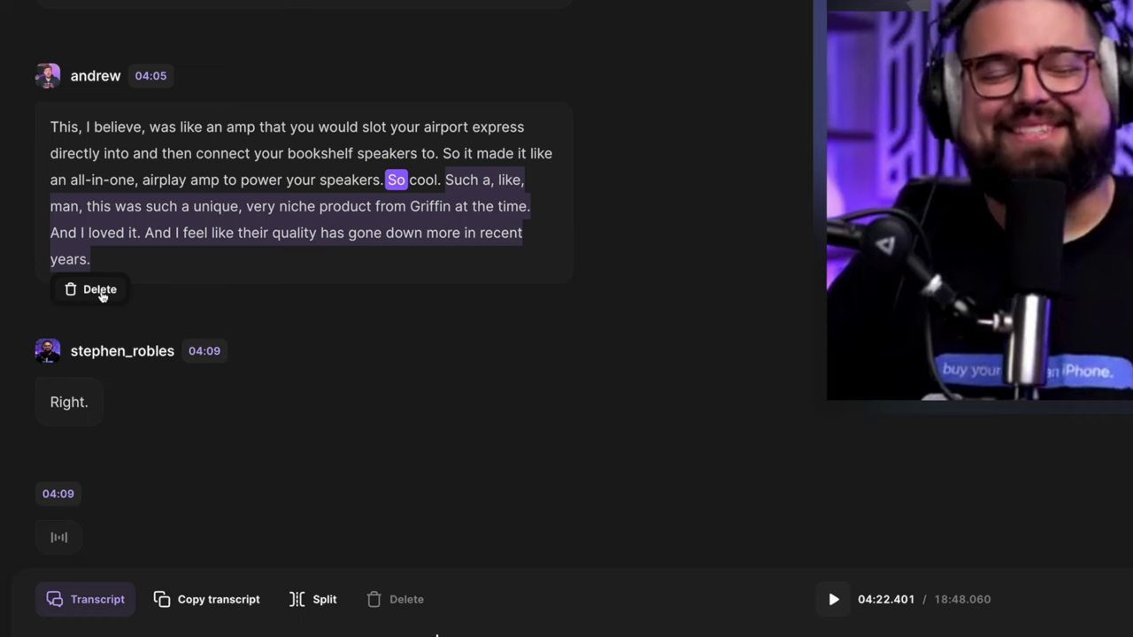
Step: Delete the selected closing sentences about the Griffin amp from the 04:05 transcript passage
left_click(98, 289)
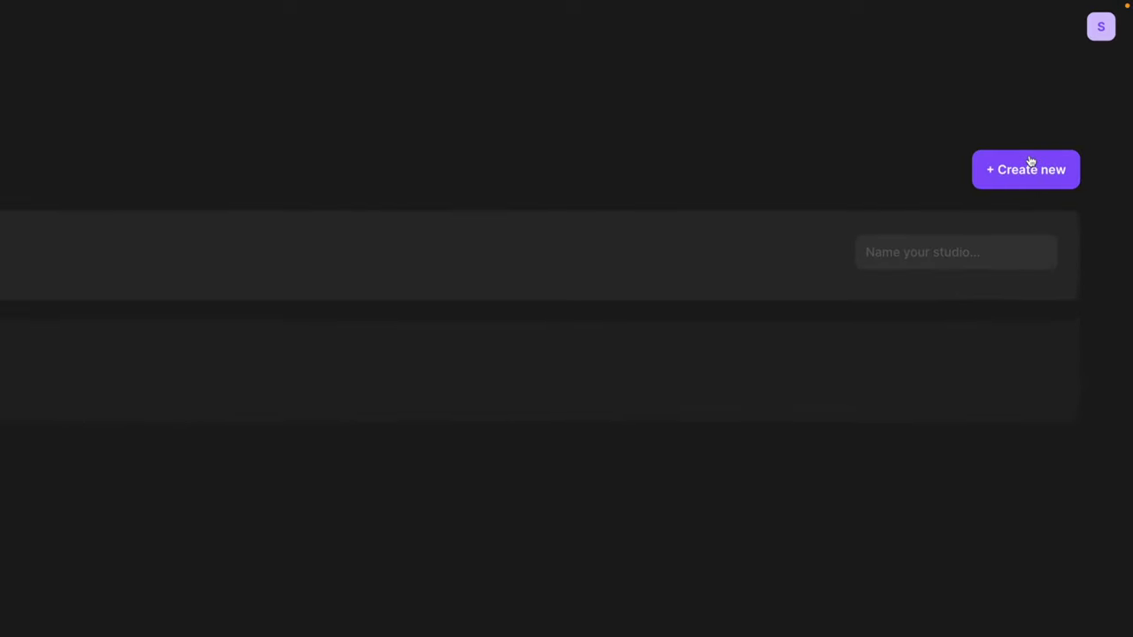
Step: Create a studio named 'Show Name' and open its settings from the ⋯ menu
left_click(947, 253)
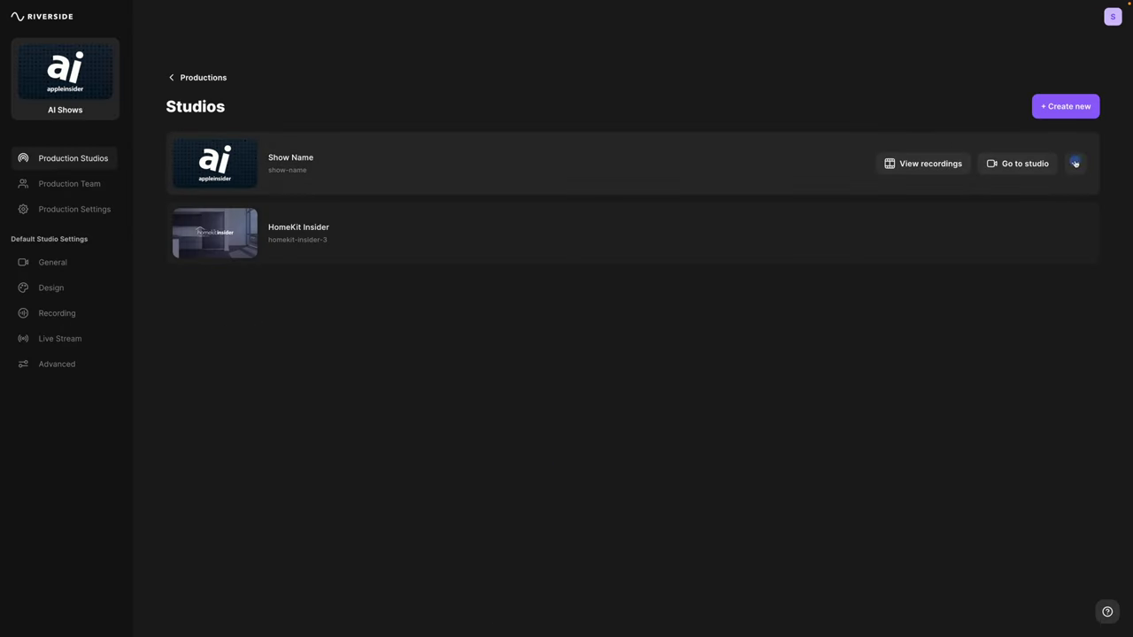
left_click(1049, 249)
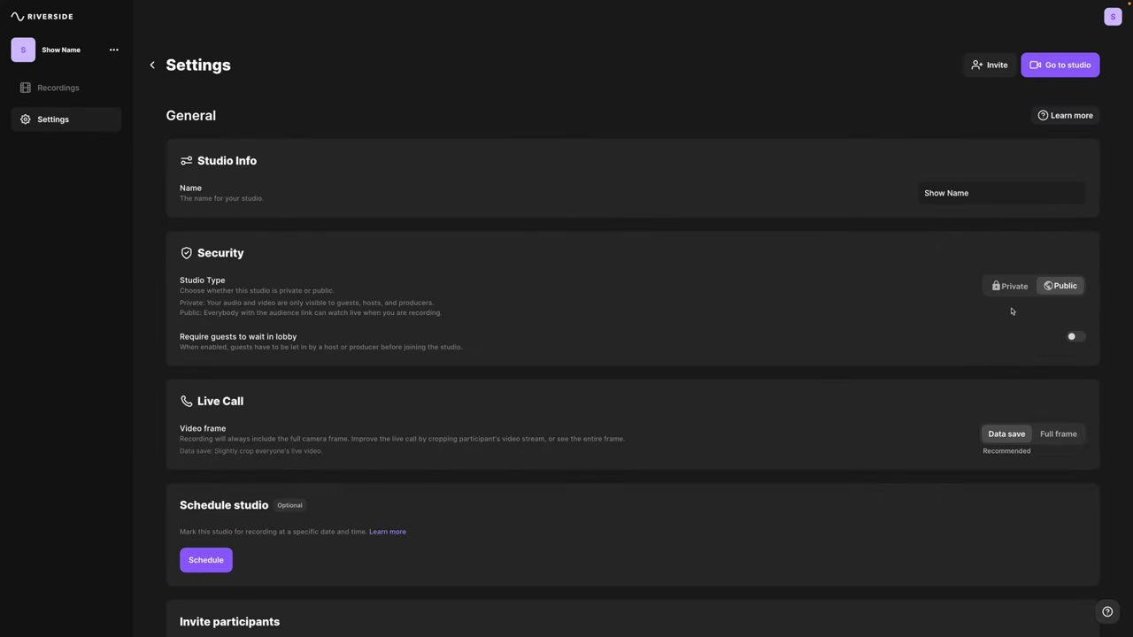
scroll(1057, 308, "down", 3)
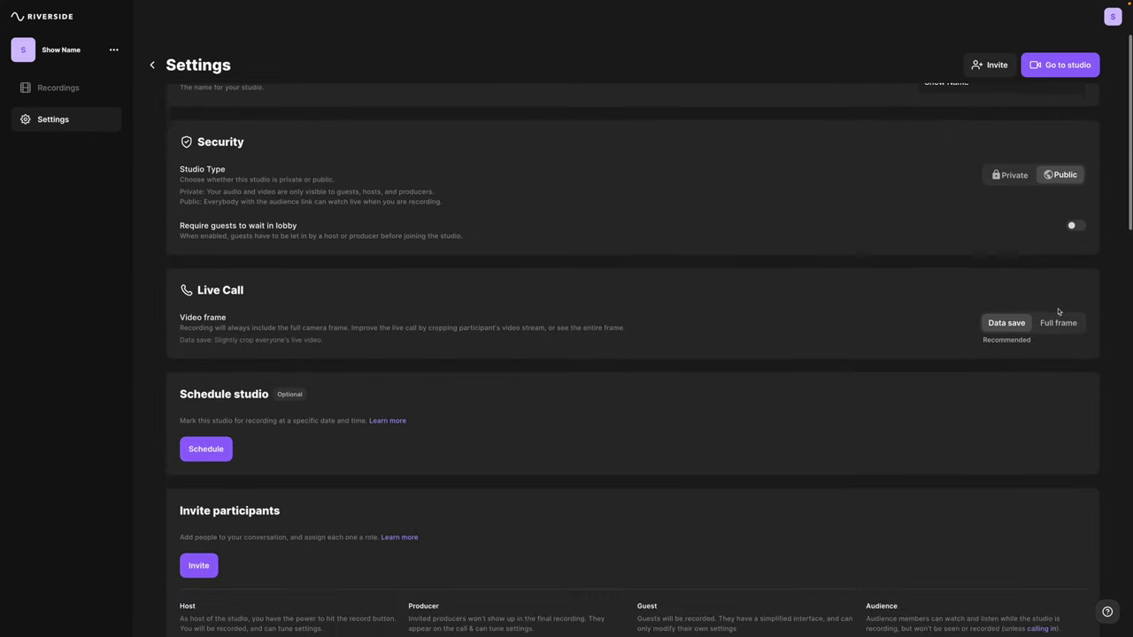
scroll(1058, 312, "down", 4)
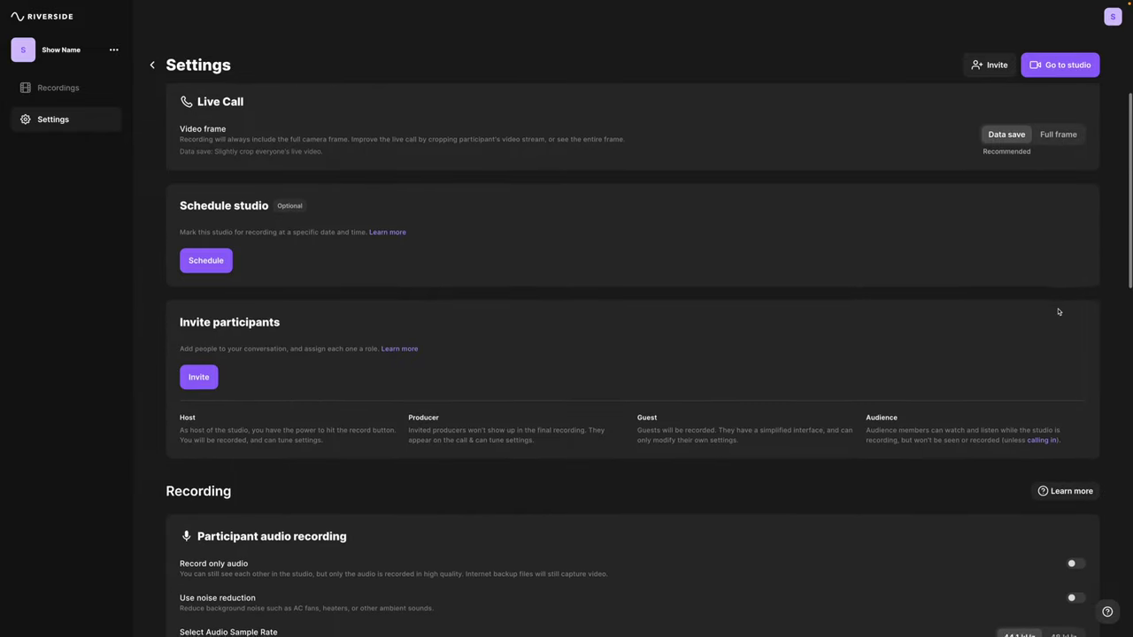
scroll(1058, 312, "down", 8)
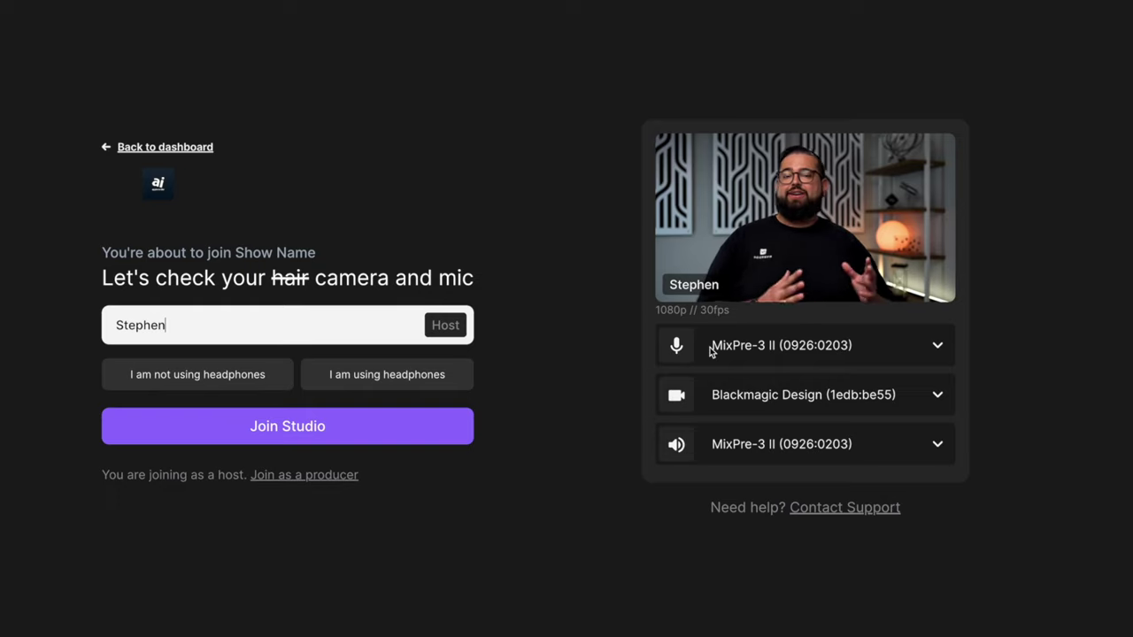
Step: Keep MixPre-3 II as the microphone, confirm headphone use, and join the studio
left_click(787, 350)
left_click(893, 346)
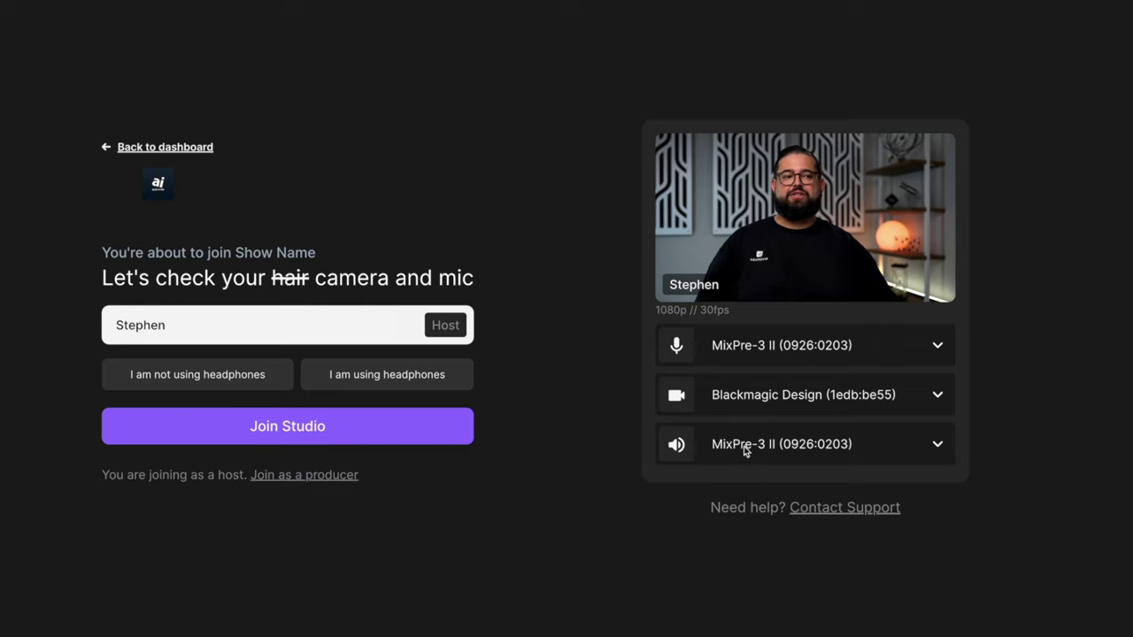
left_click(377, 384)
left_click(432, 429)
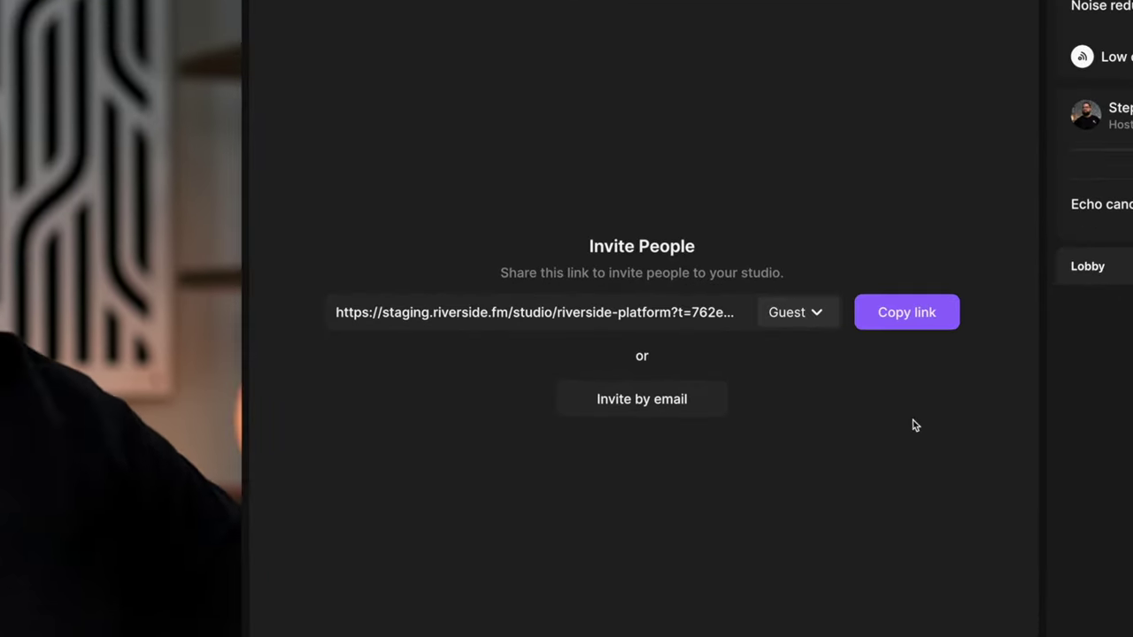
Step: Copy the guest invite link, then expand Low data mode and the host's device details, then collapse the host details
left_click(915, 333)
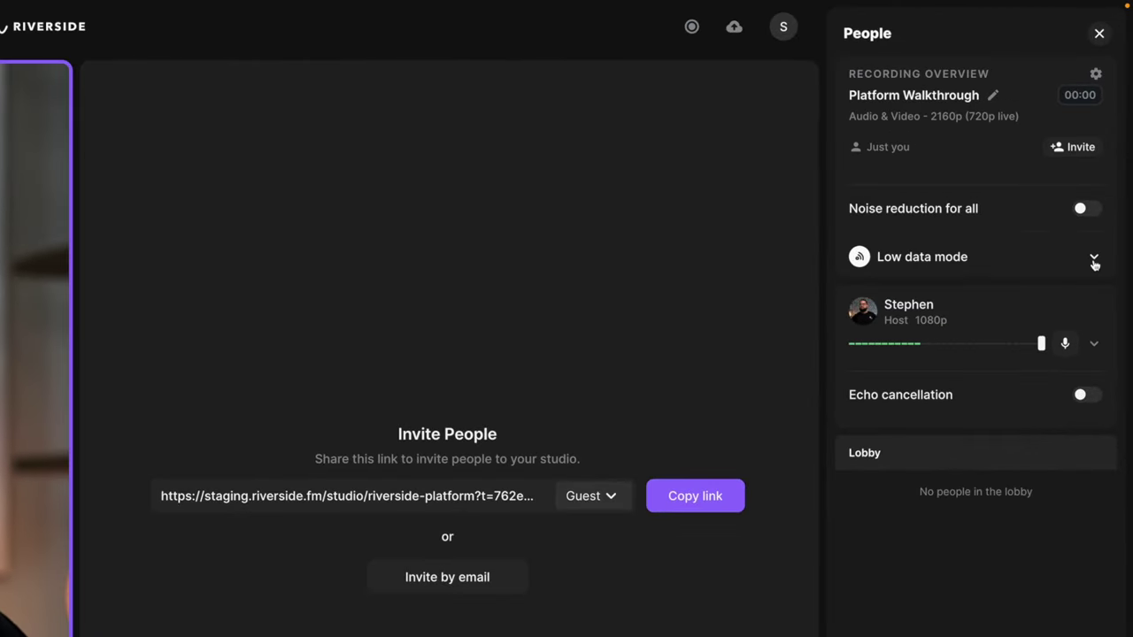
left_click(1095, 260)
left_click(1096, 346)
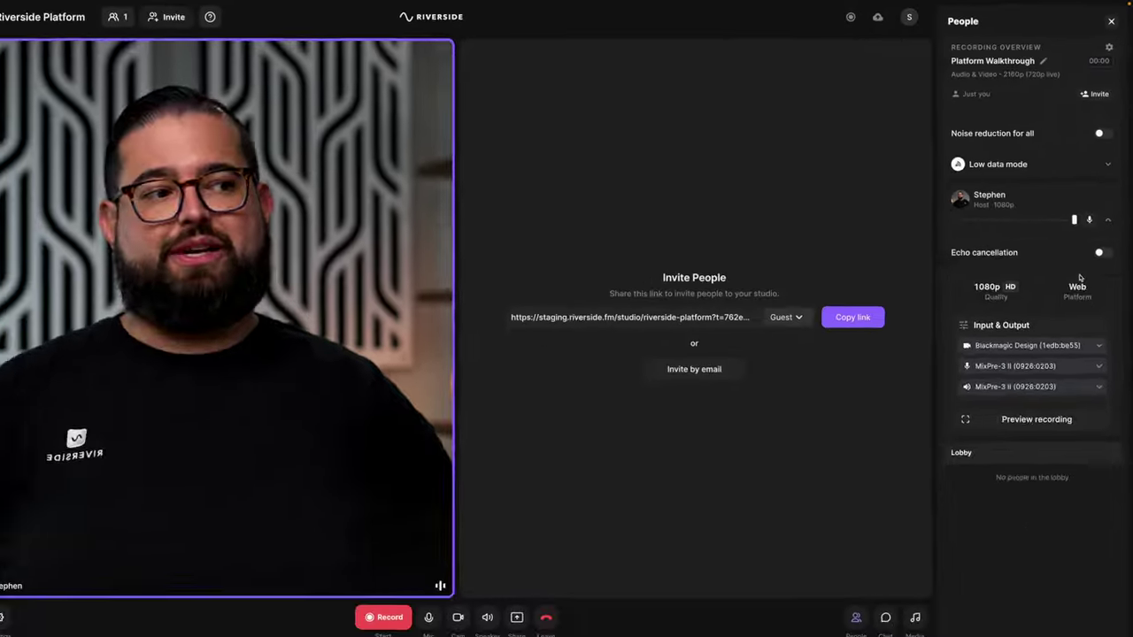
left_click(1094, 344)
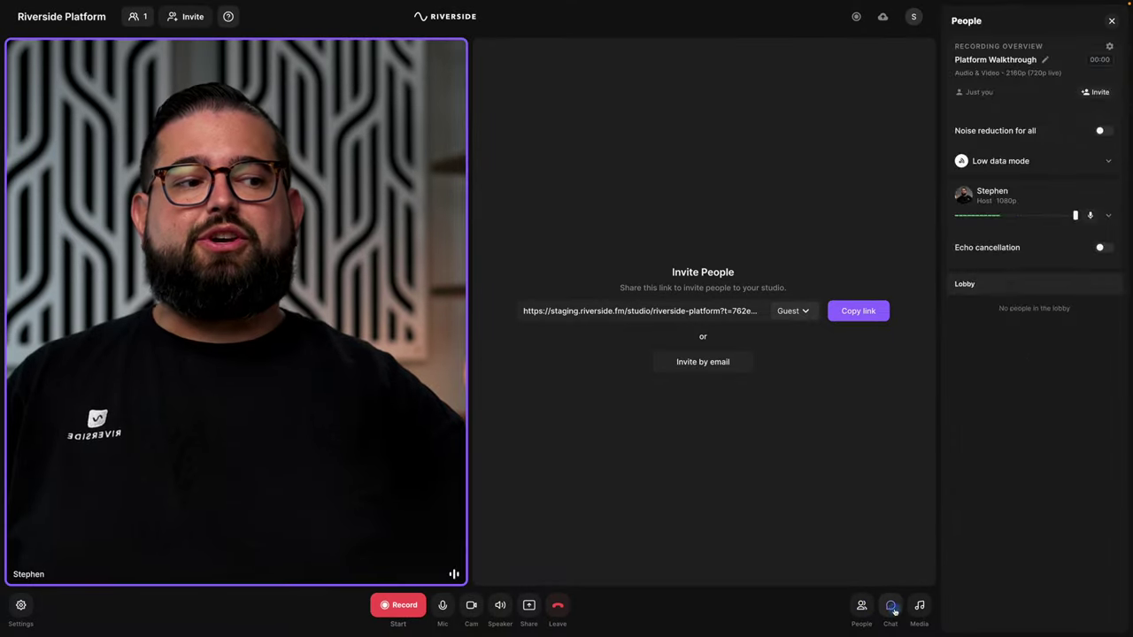
Step: Switch the side panel from People to Chat, then to Media
left_click(893, 609)
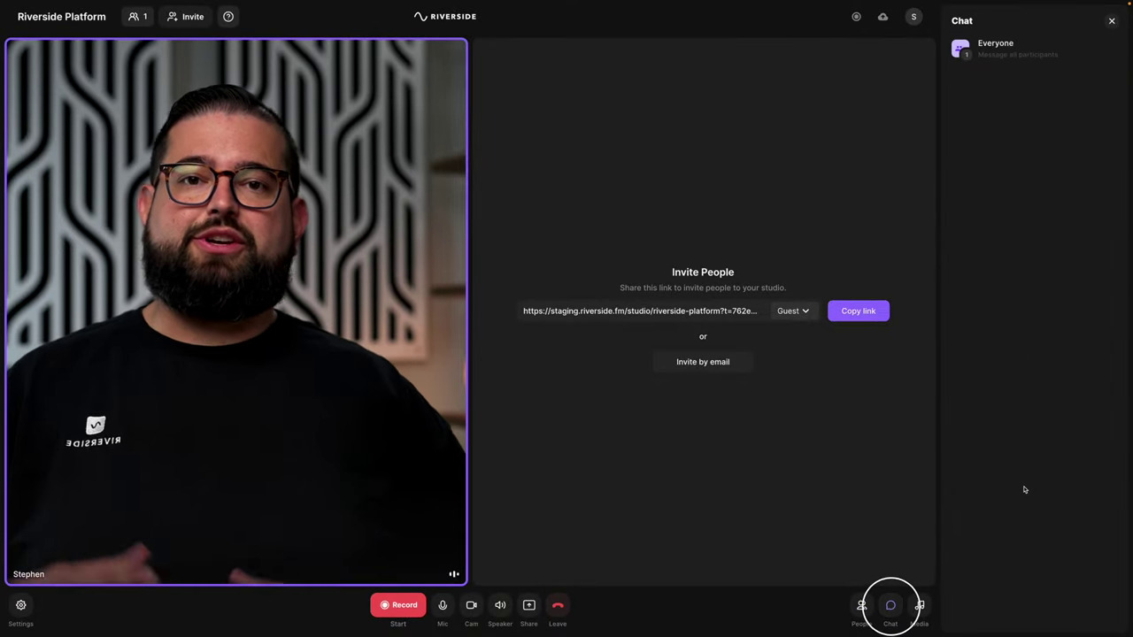
left_click(920, 610)
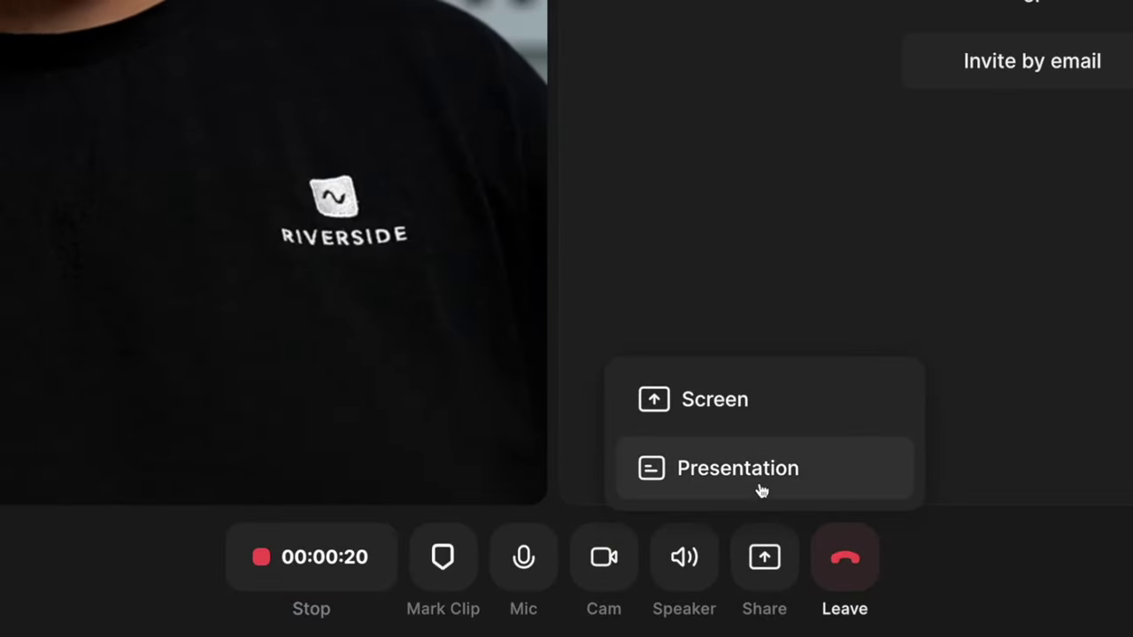
Step: Present the Riverside for Webinars slides on stage, then start uploading a new presentation
left_click(759, 487)
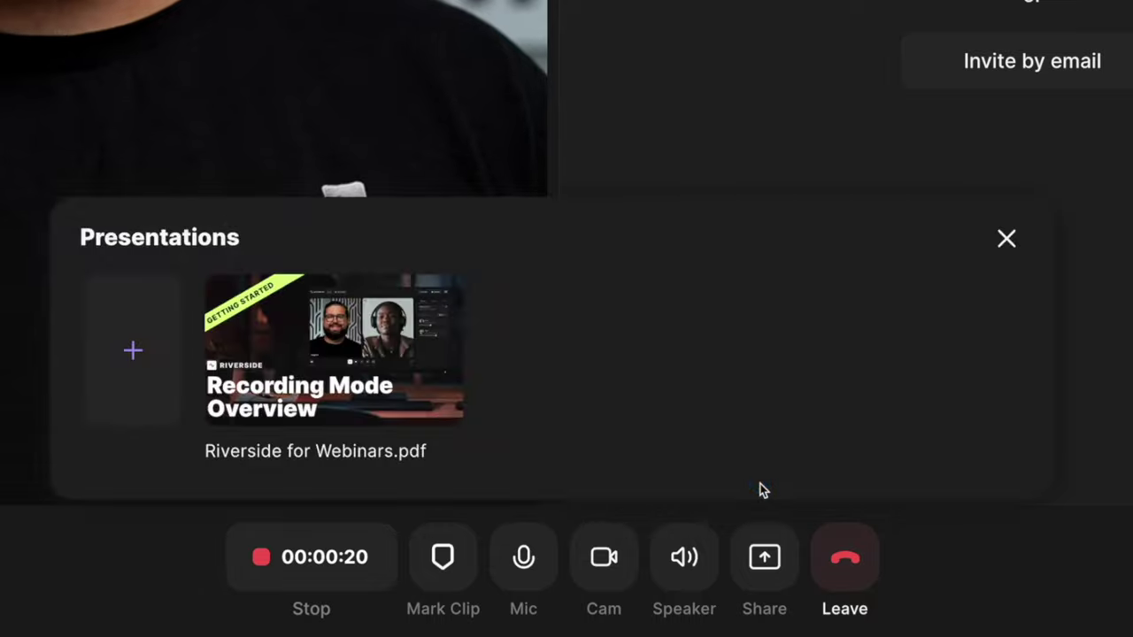
left_click(357, 387)
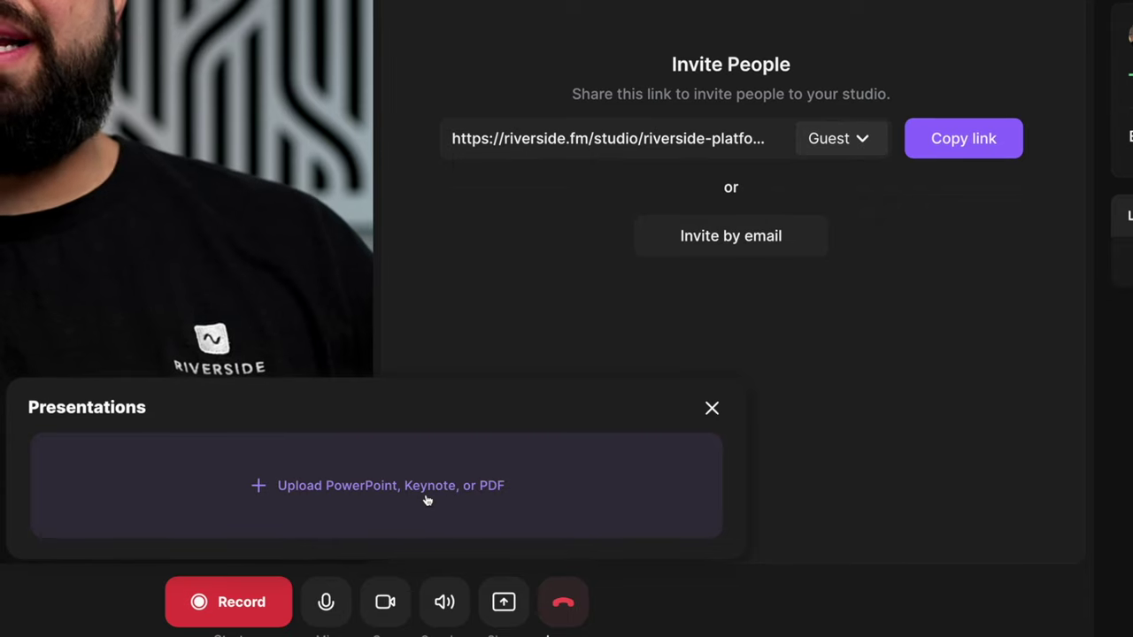
left_click(425, 498)
Step: Select the 9 MB Riverside for Webinars PDF and upload it
left_click(202, 72)
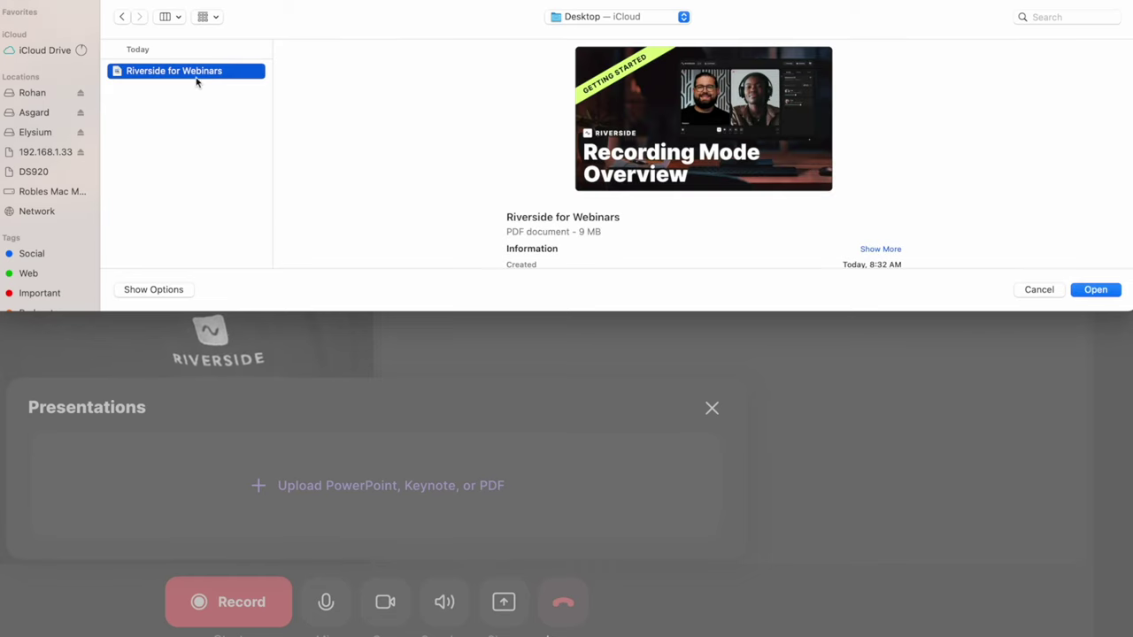
left_click(1095, 290)
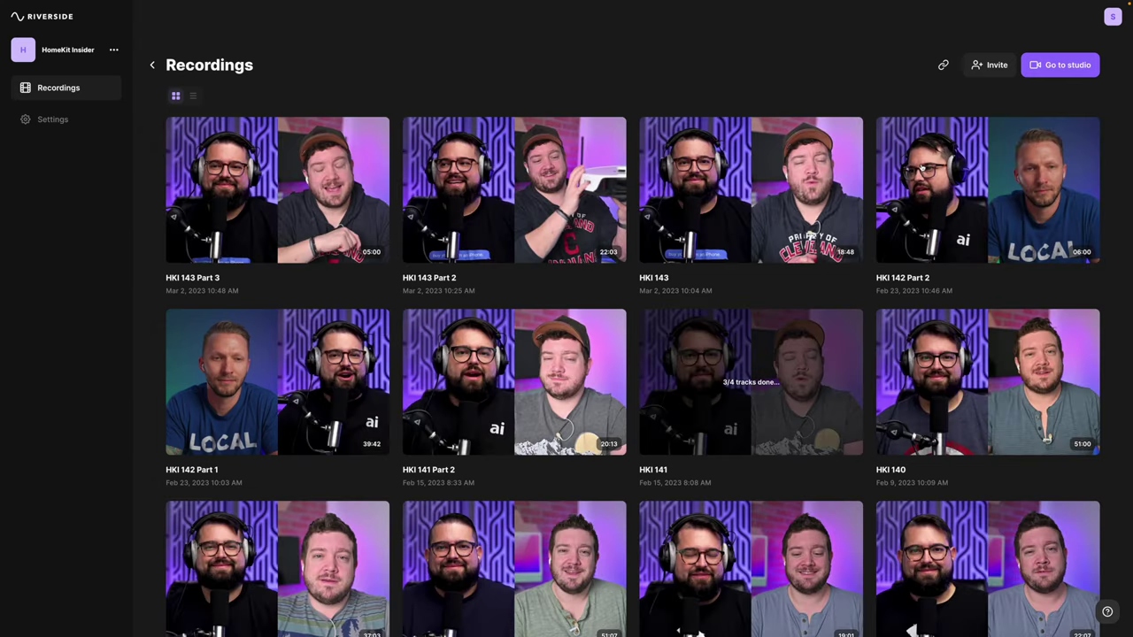
Step: Open the HKI 143 recording from HomeKit Insider's Recordings list
left_click(818, 183)
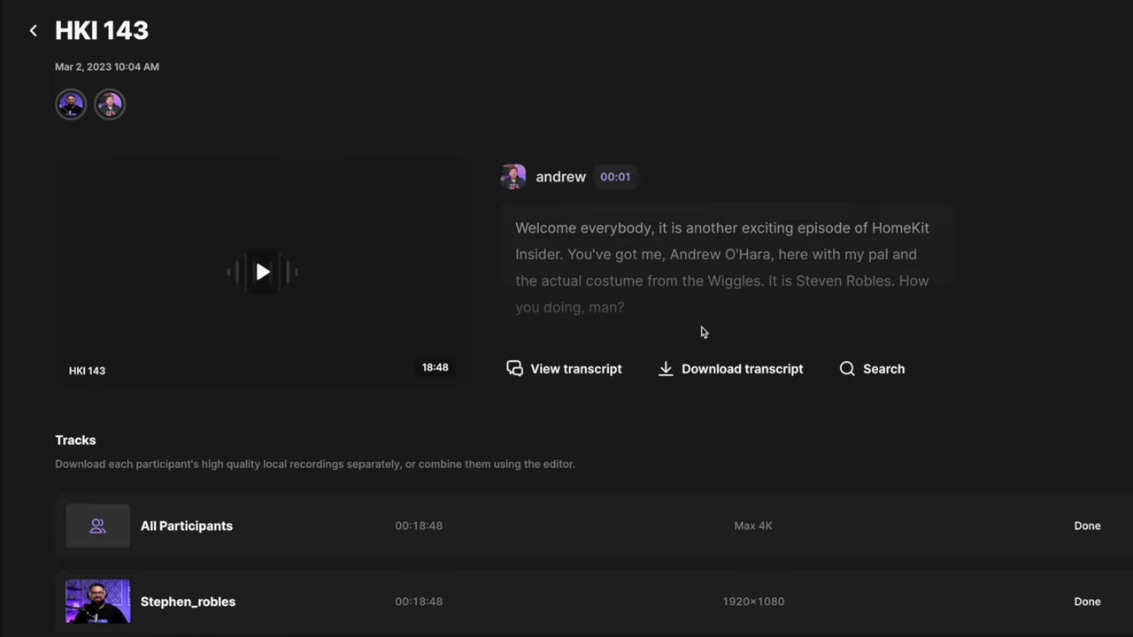
left_click(703, 375)
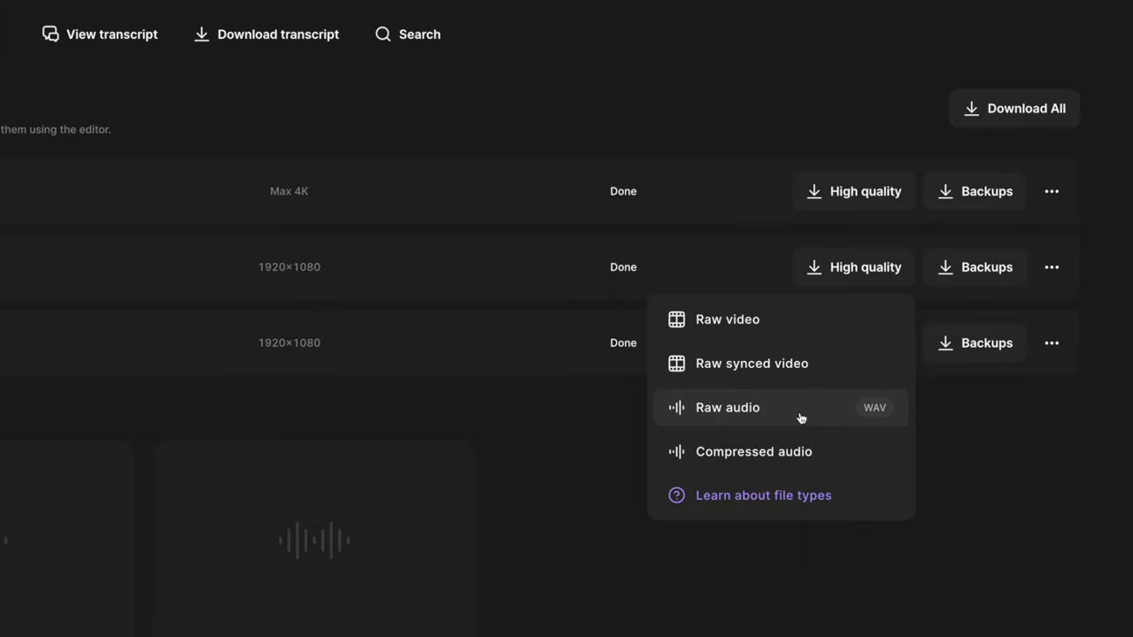
left_click(824, 63)
left_click(966, 66)
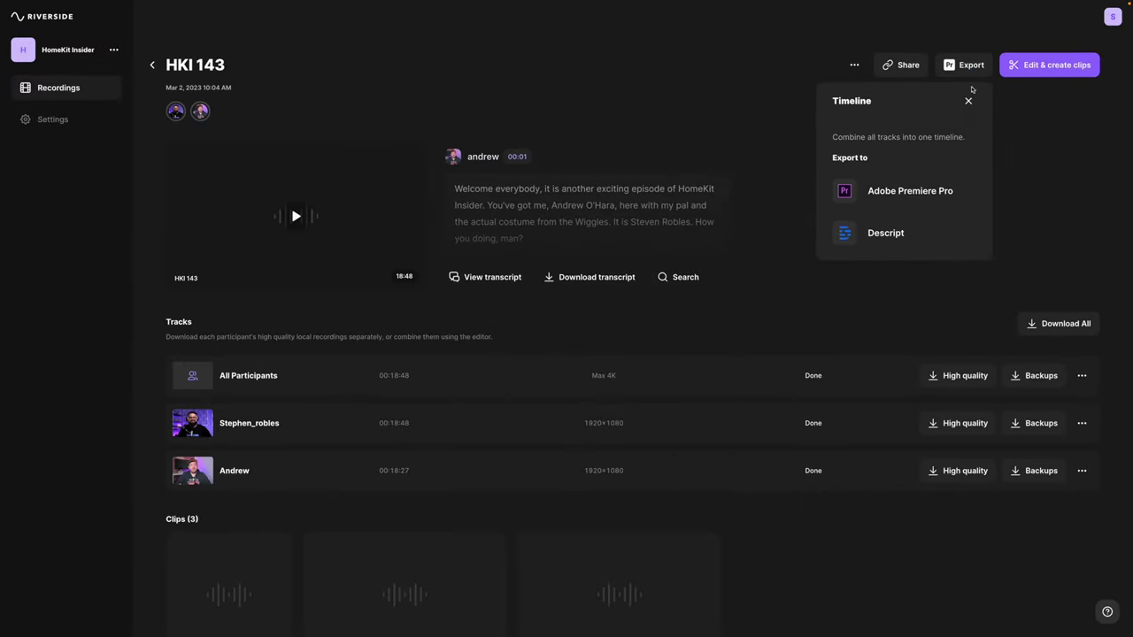
left_click(913, 192)
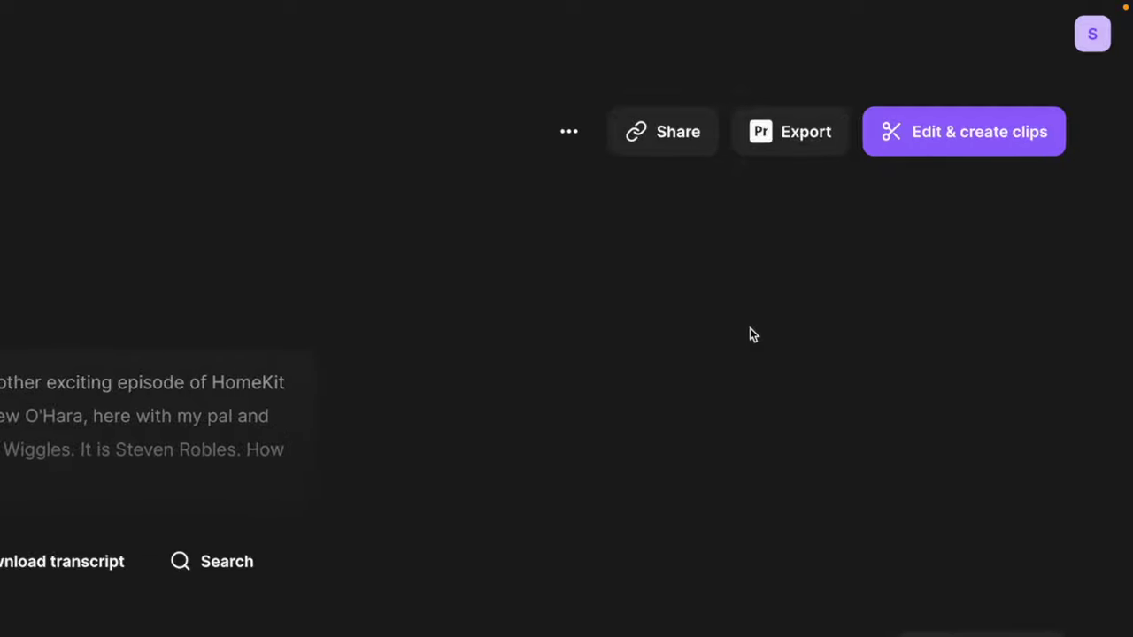
left_click(670, 157)
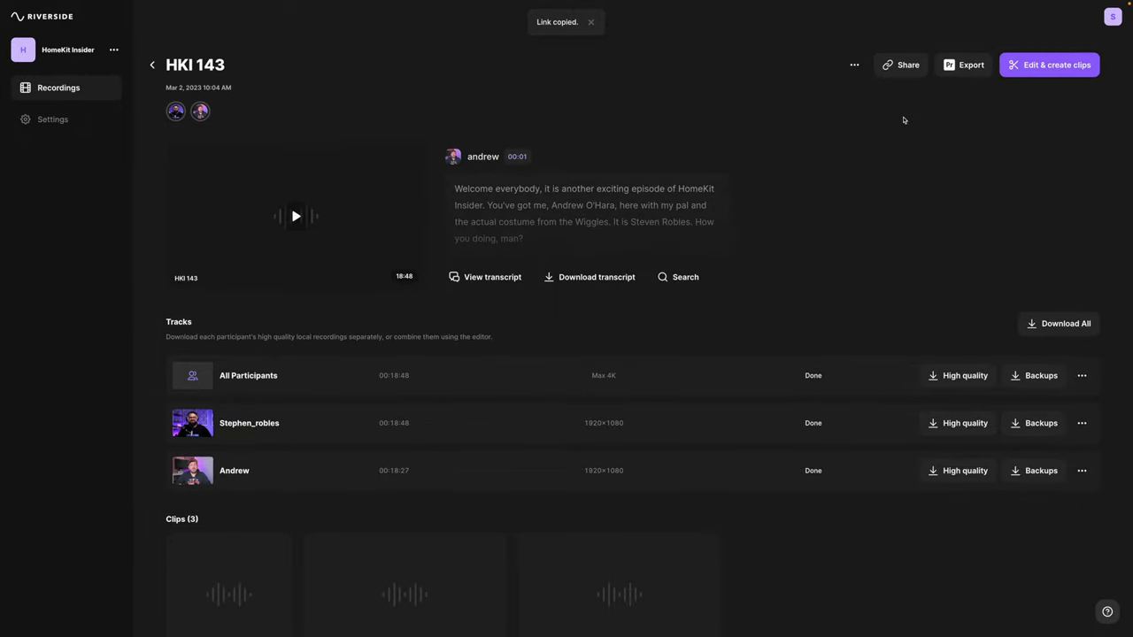
Step: Check the recording's more-actions menu, then start Edit & create clips
left_click(854, 66)
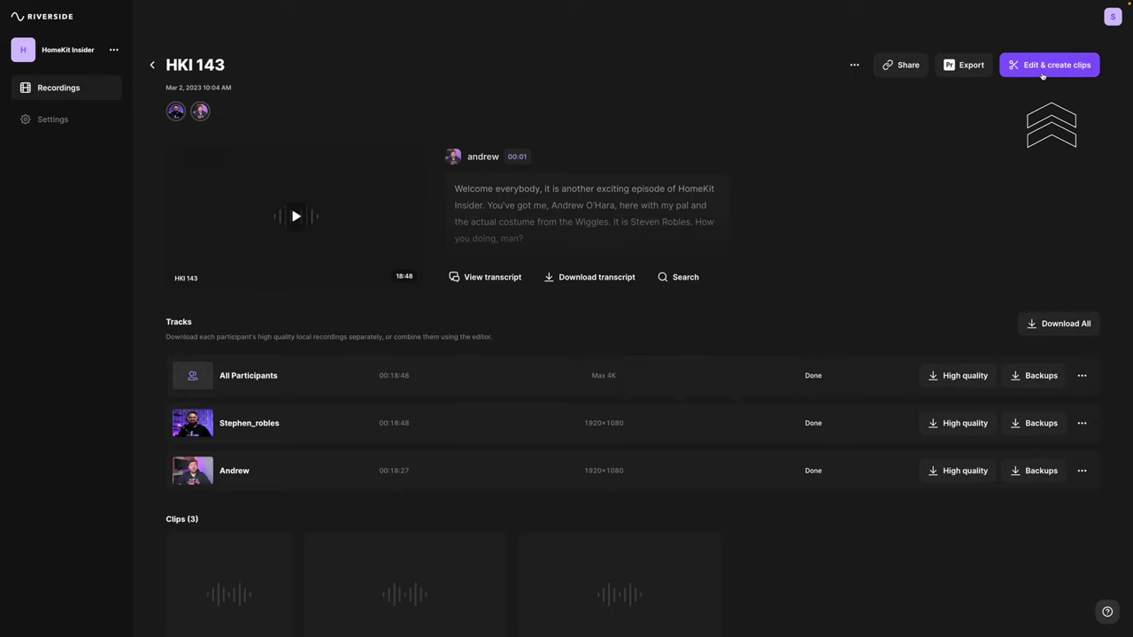
left_click(1042, 71)
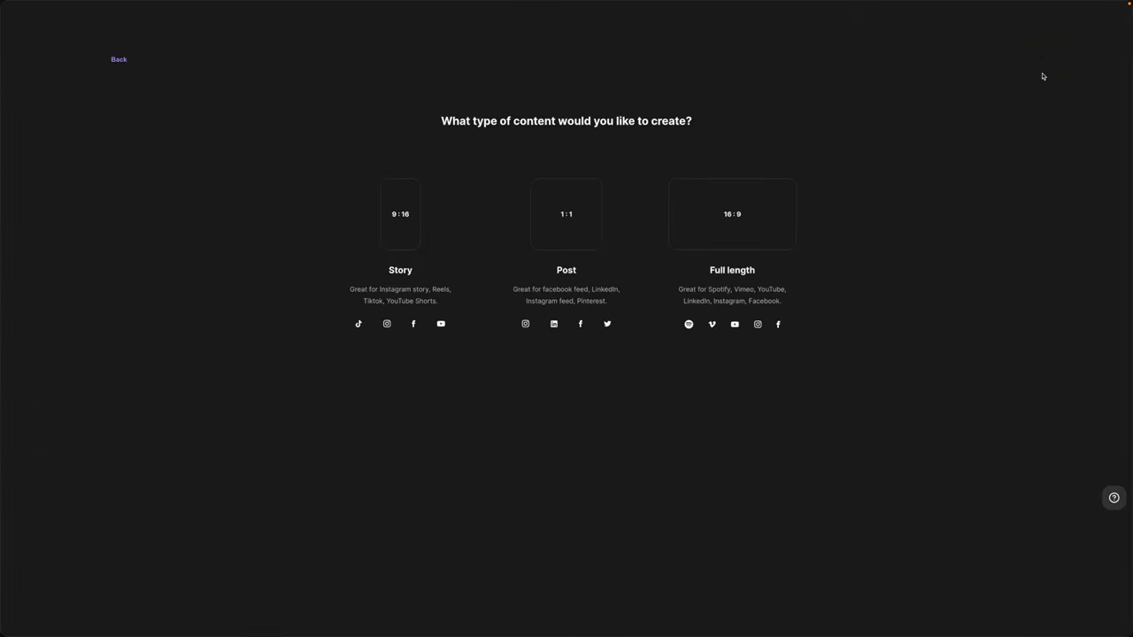
Step: Create a Full length 16:9 clip and title it 'Podcast Episode'
left_click(755, 223)
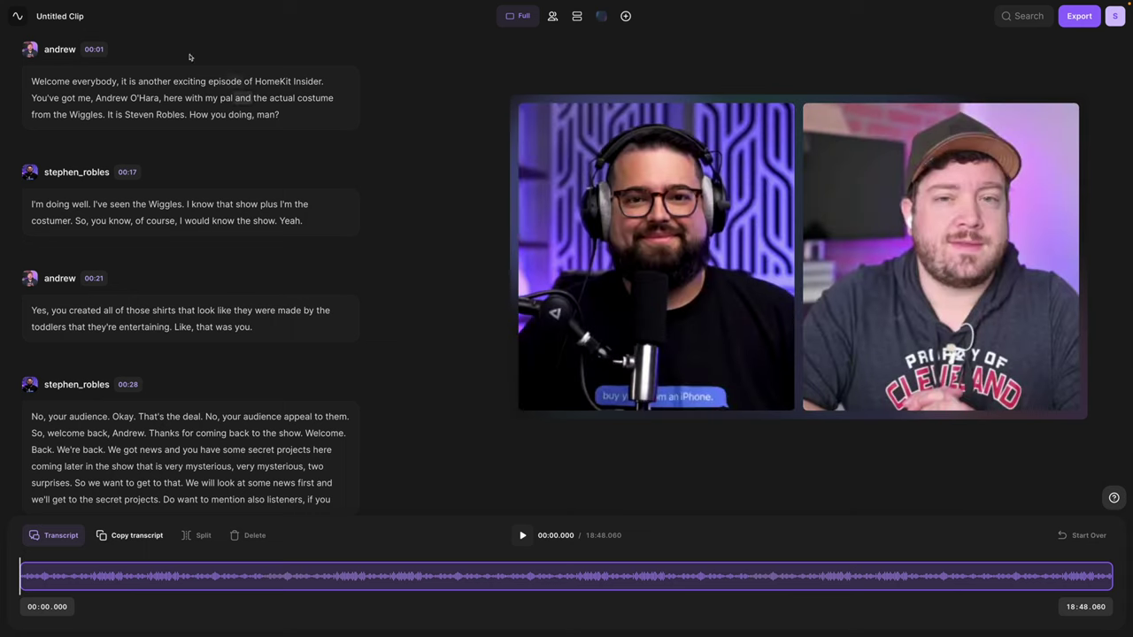
left_click(68, 16)
type("Podcast Episode")
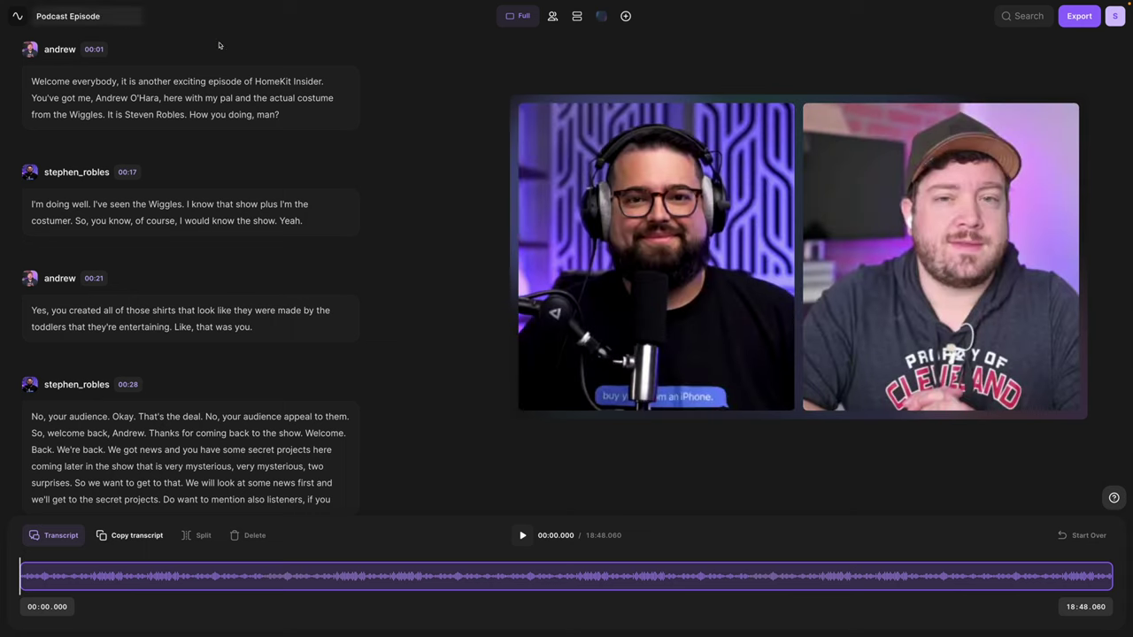
key("Return")
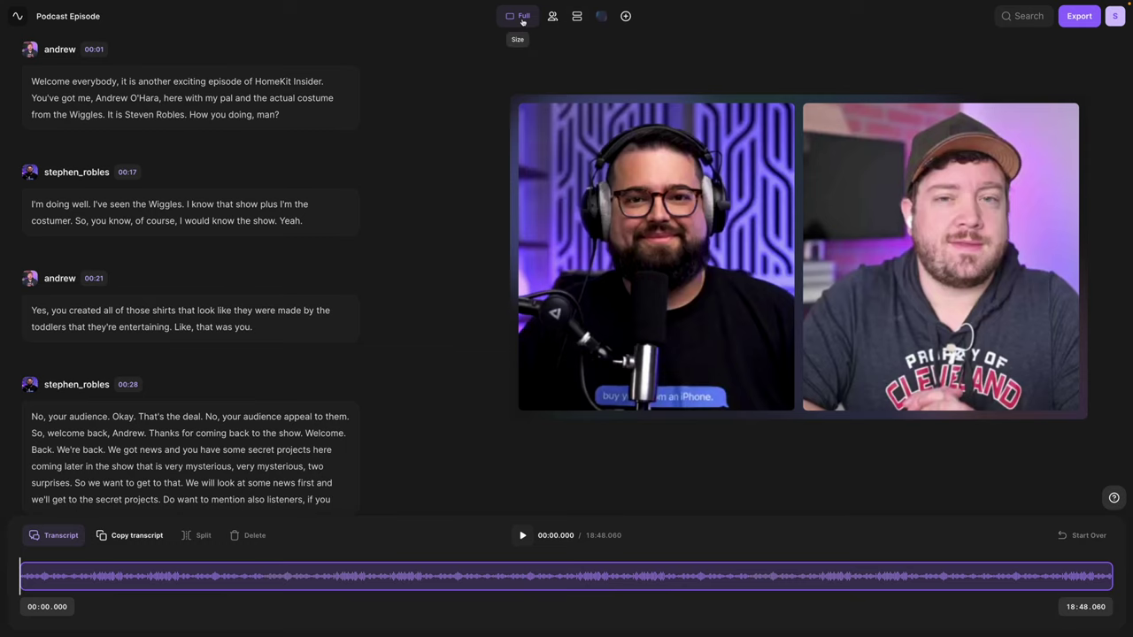
Step: Try the vertical 9:16 clip size, then return to 16:9
left_click(522, 21)
left_click(494, 79)
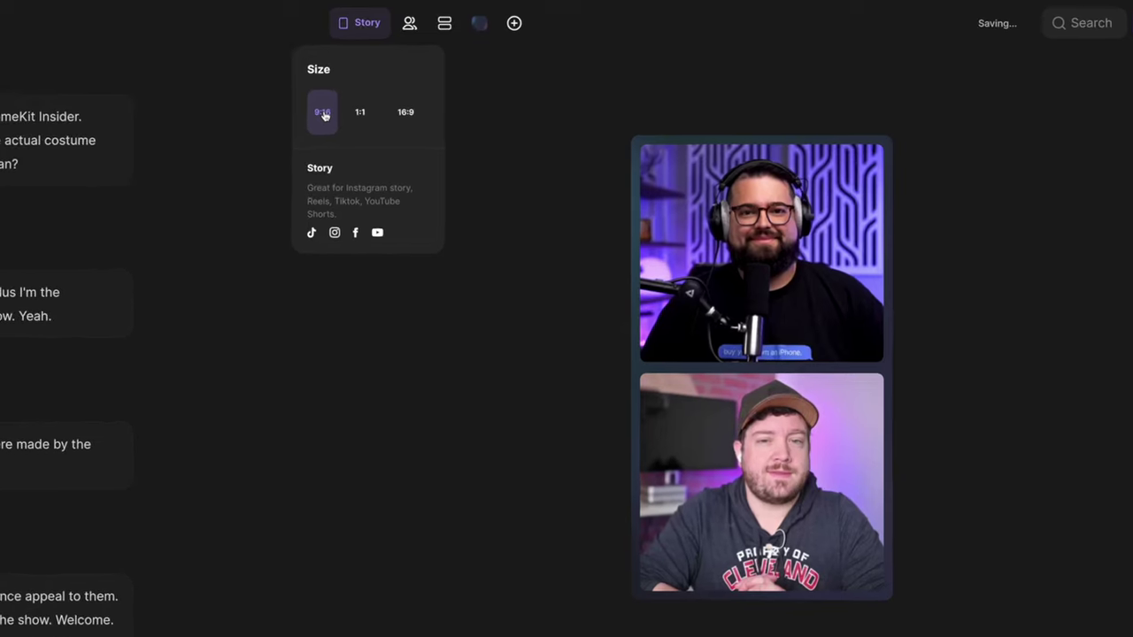
left_click(403, 113)
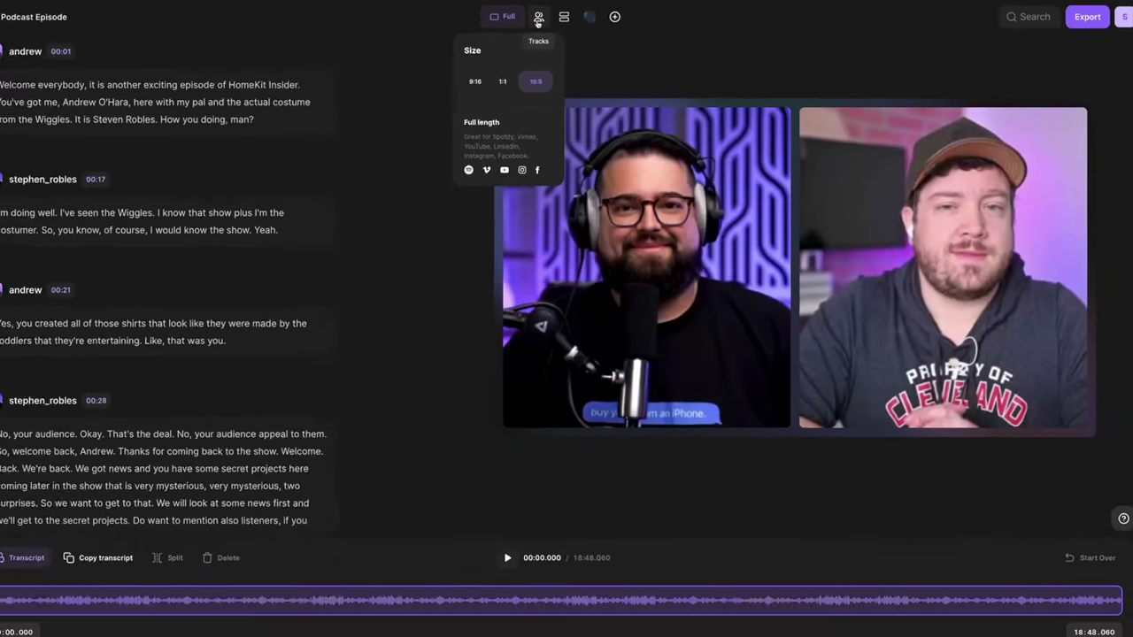
Step: Hide the second speaker's track, then show it again
left_click(409, 23)
left_click(500, 109)
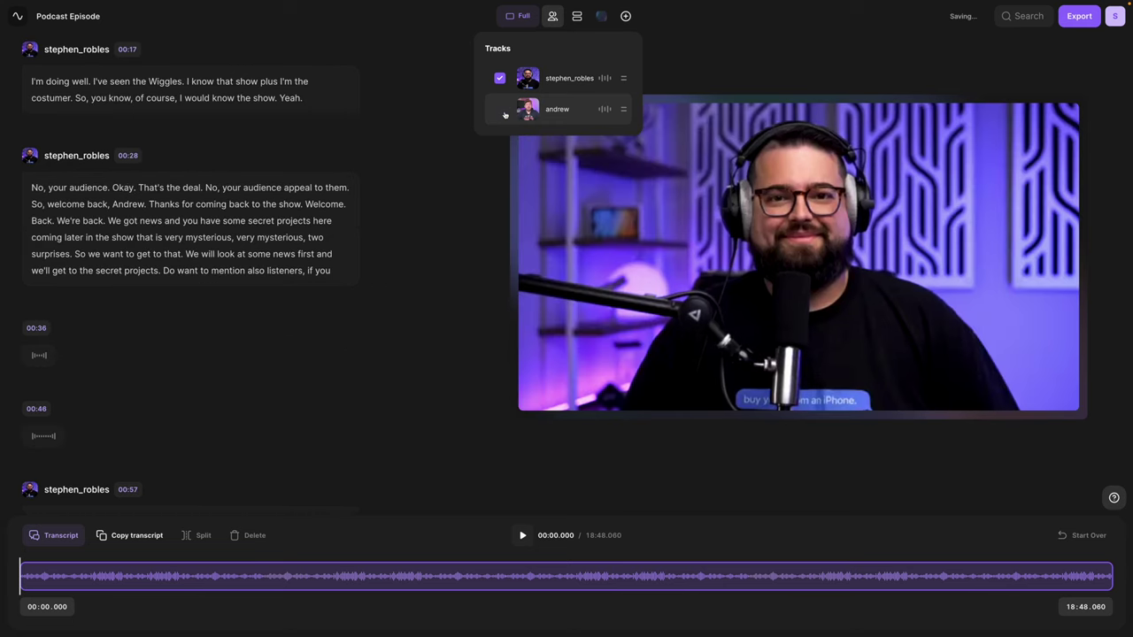
left_click(500, 109)
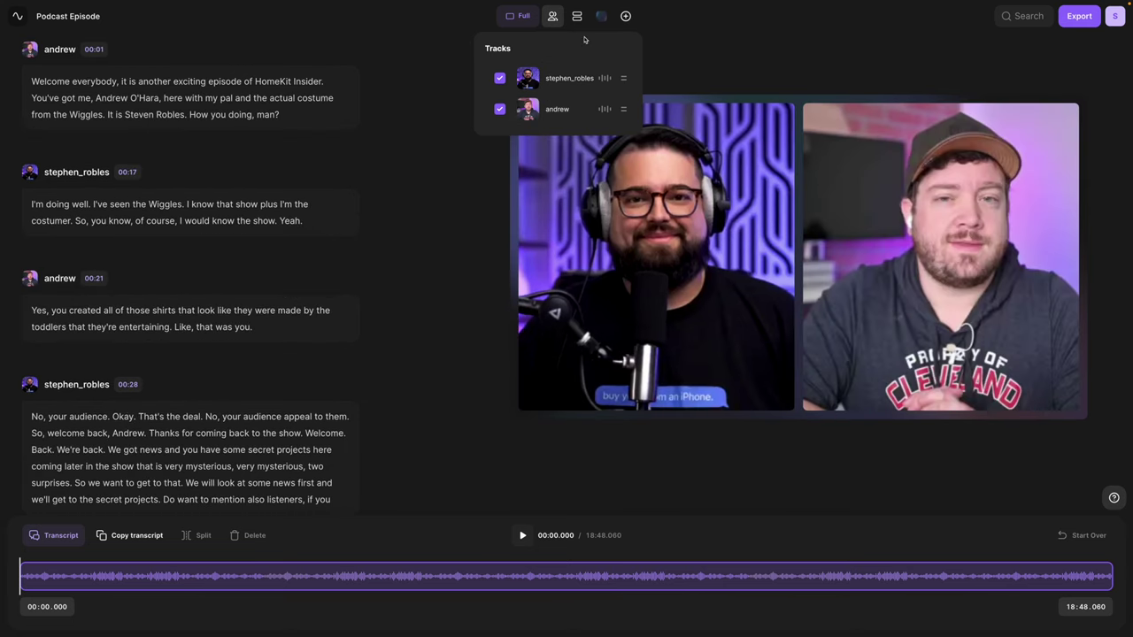
left_click(577, 21)
Step: Set the video layout to Grid with gaps and bring up the background and logo choices
left_click(576, 19)
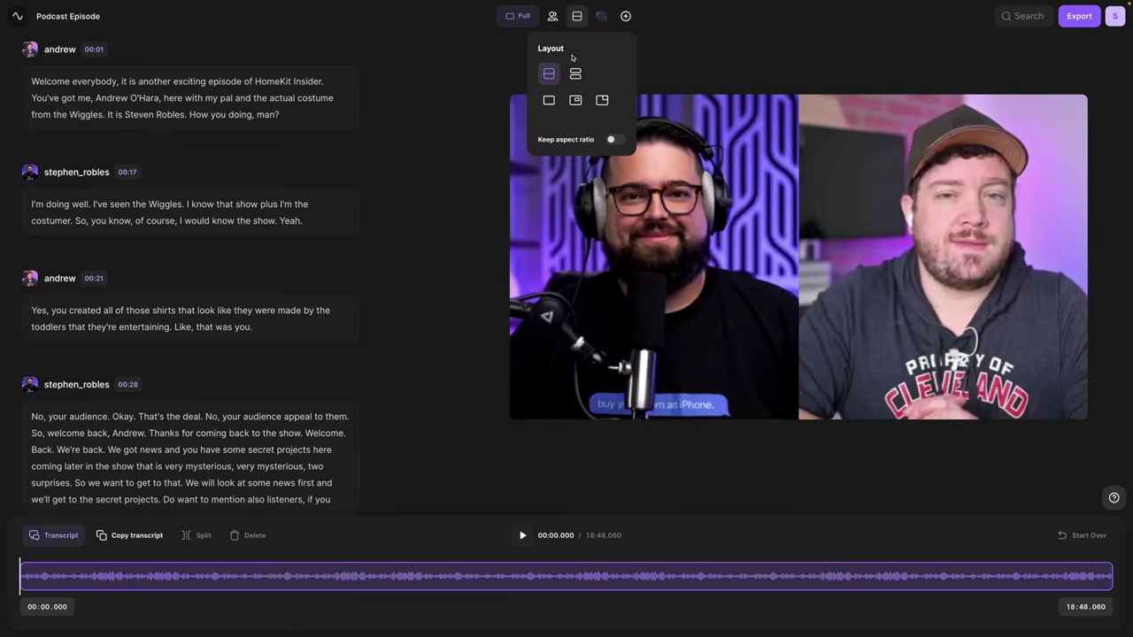
left_click(574, 75)
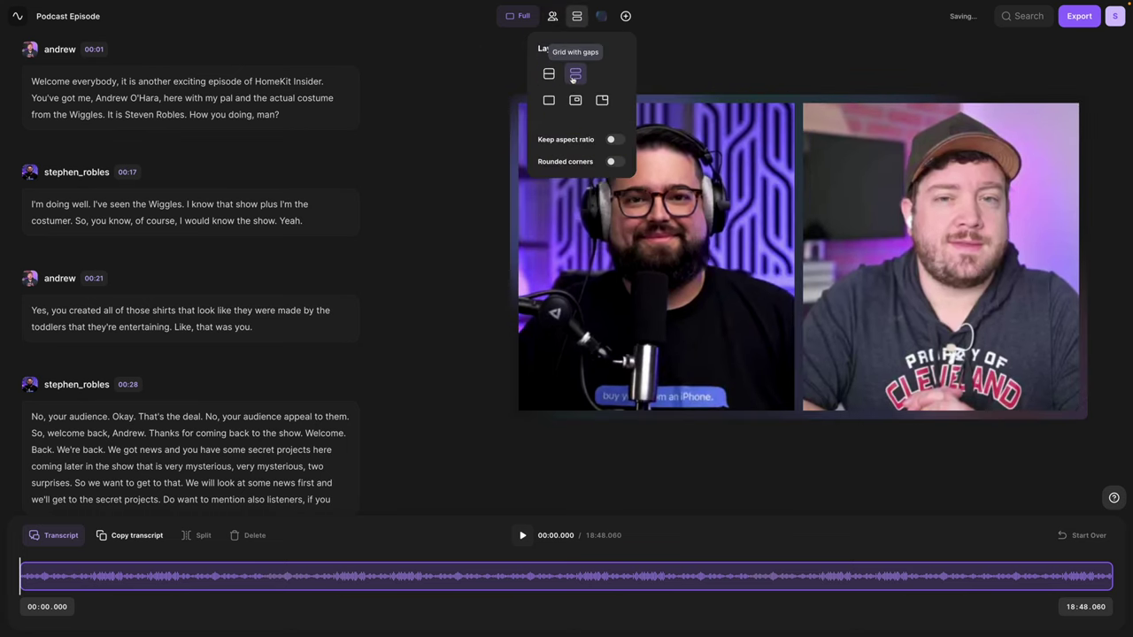
left_click(576, 101)
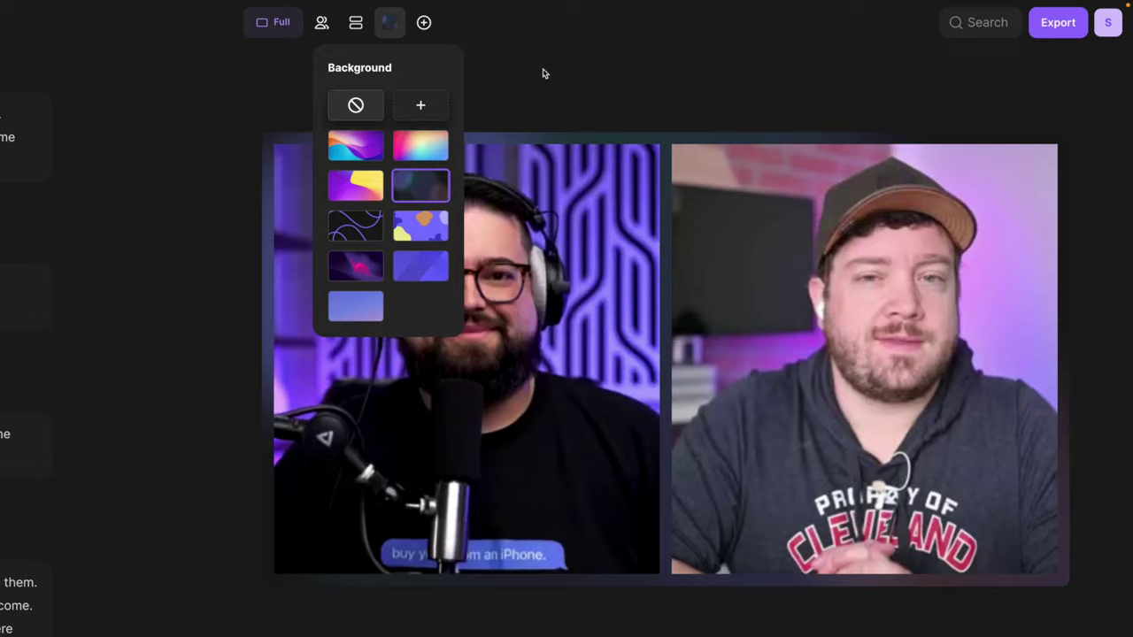
left_click(544, 73)
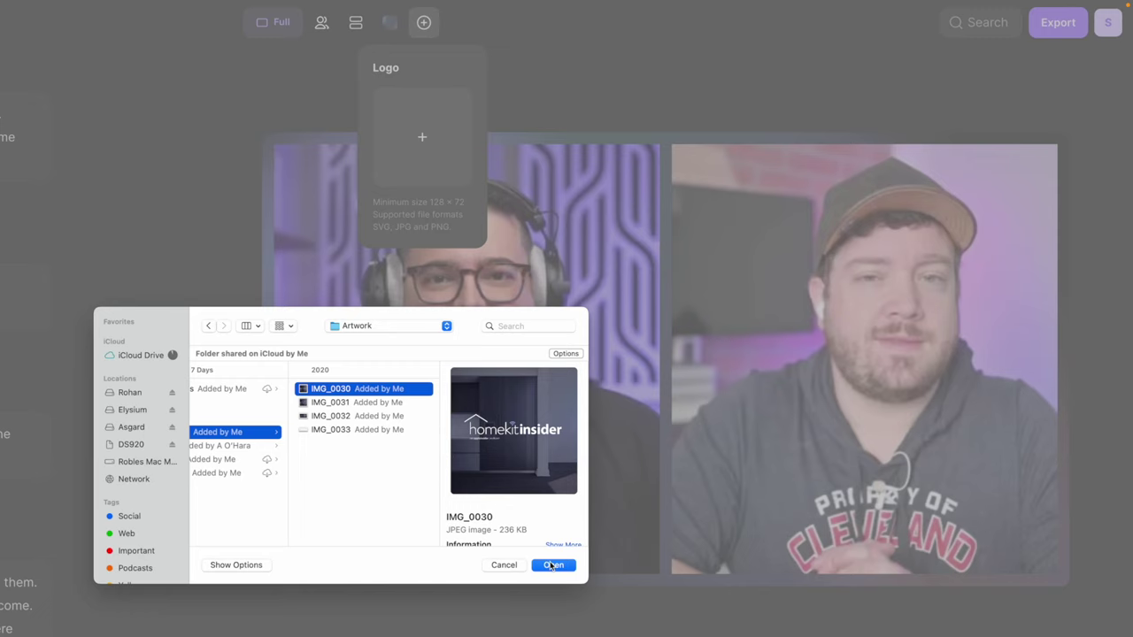
Step: Place the HomeKit Insider logo in the video's top-left corner, then jump to 'that' in the transcript
left_click(554, 565)
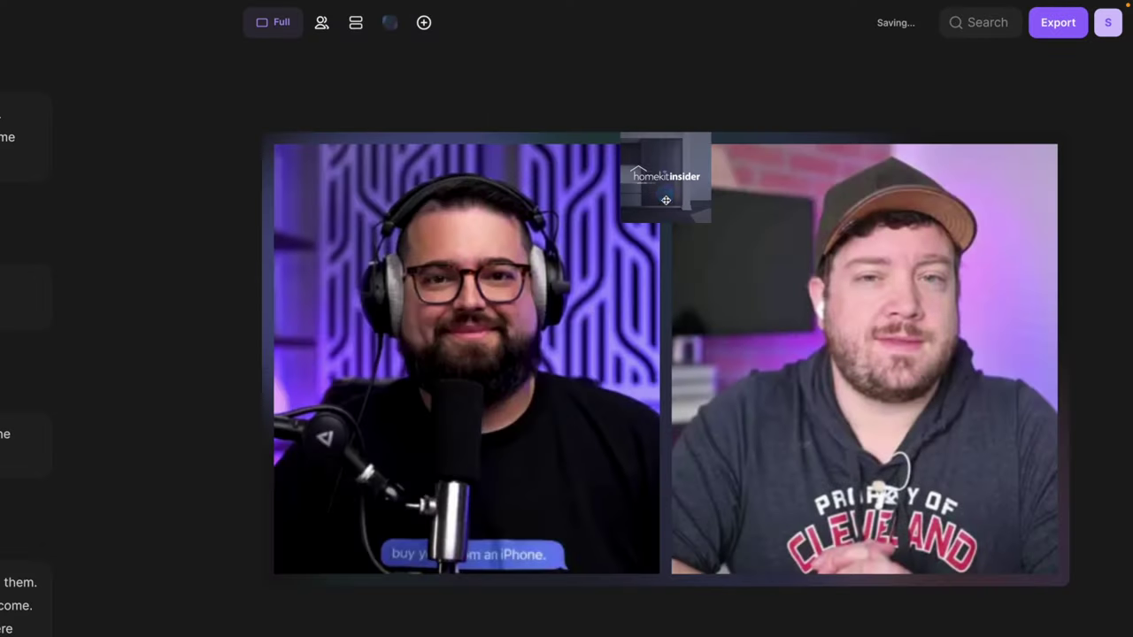
left_click_drag(666, 200, 553, 143)
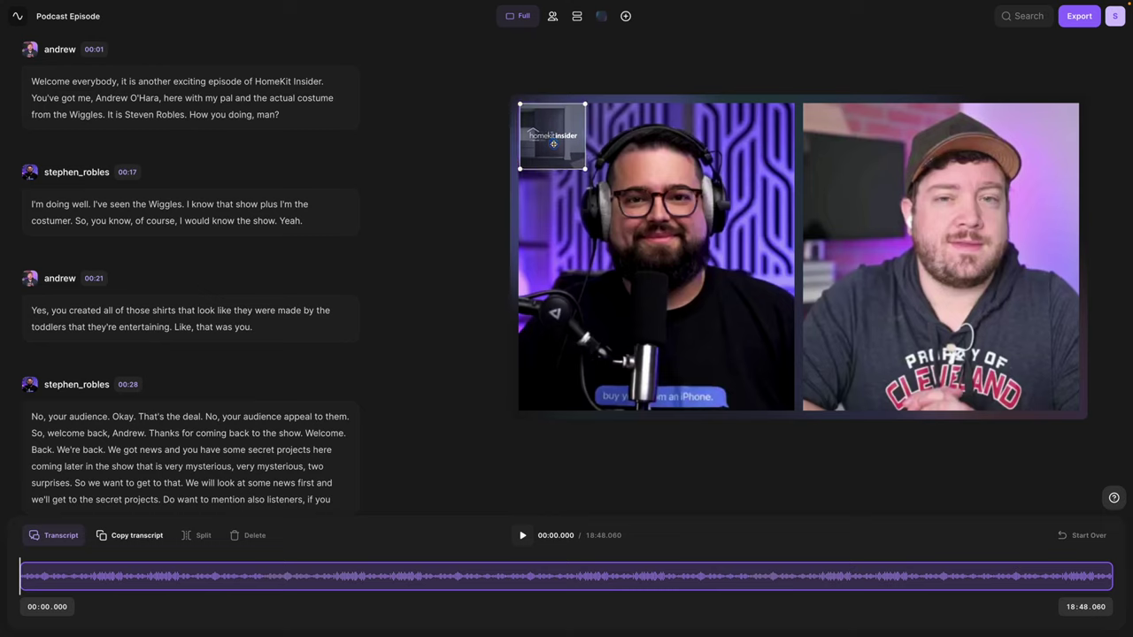
left_click(482, 216)
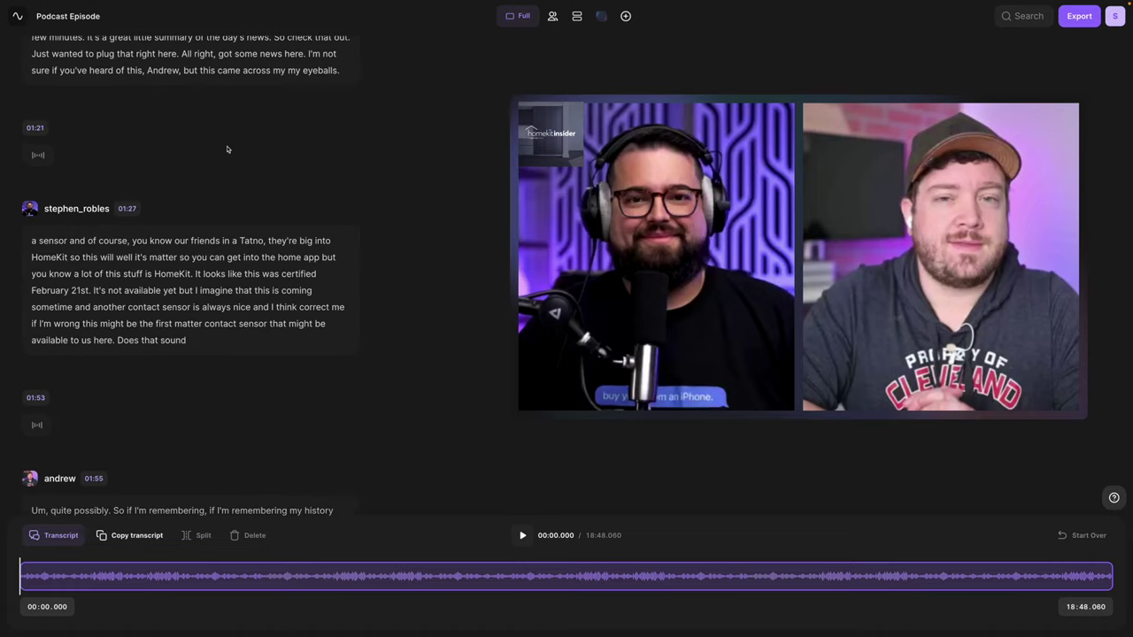
left_click(246, 290)
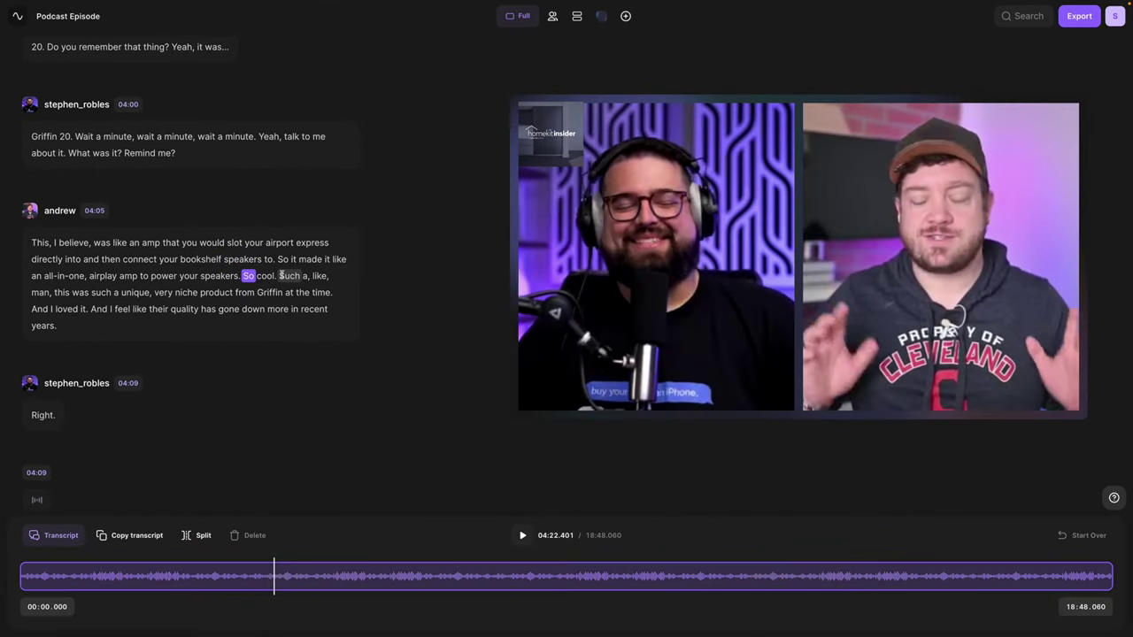
Step: Cut 'Such a, like' through 'recent years.' from the 04:05 paragraph, reverting once and redoing it
left_click_drag(281, 277, 283, 323)
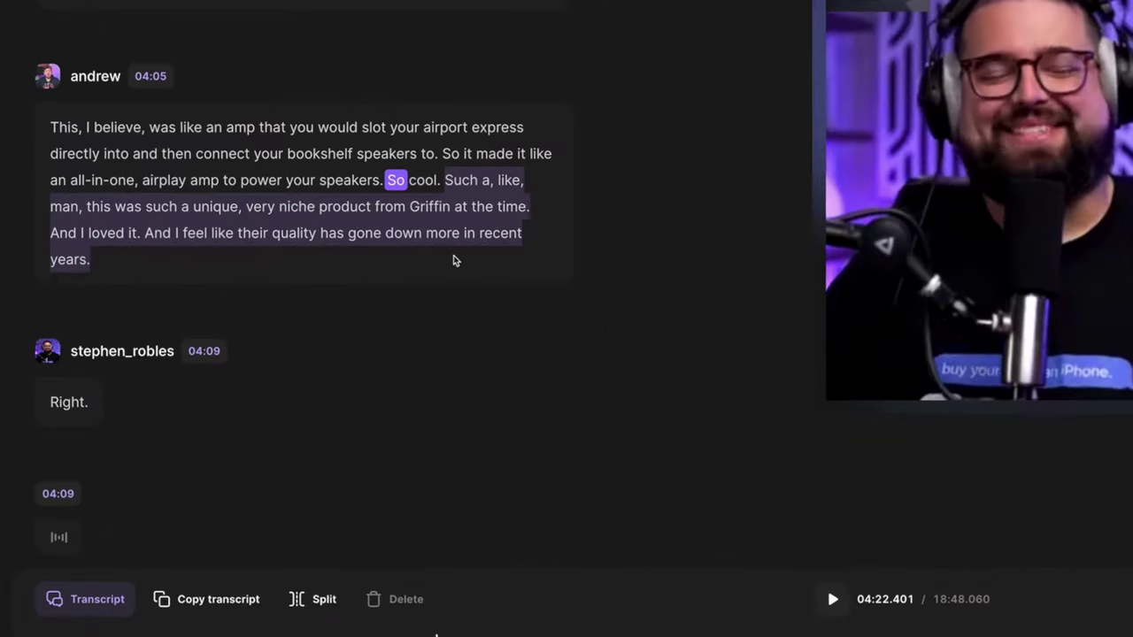
left_click_drag(453, 260, 450, 258)
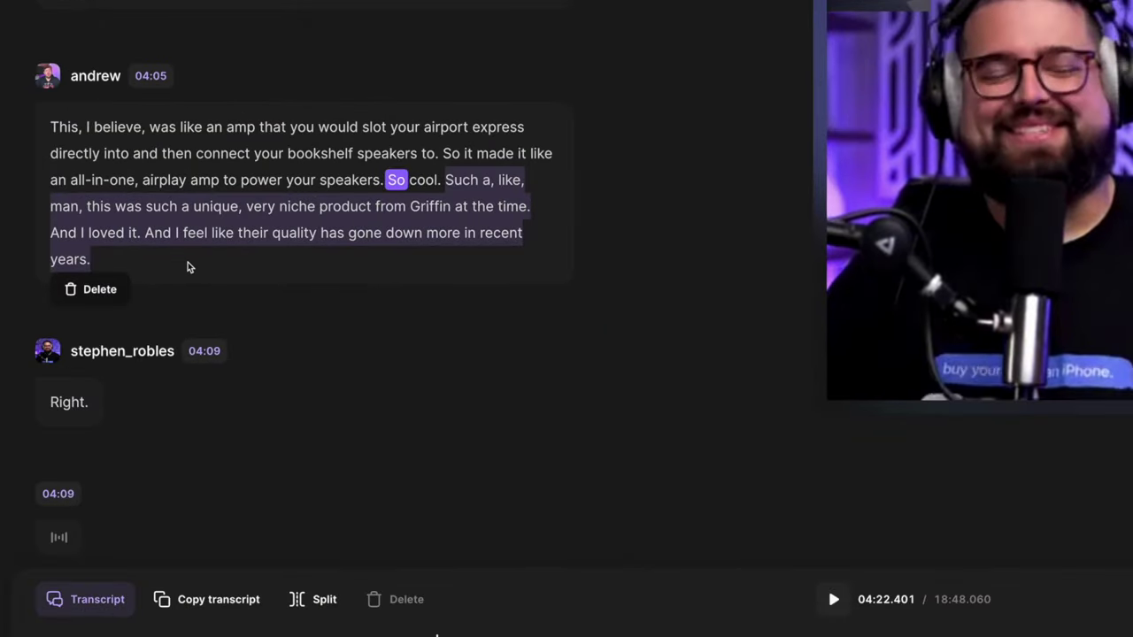
left_click(100, 293)
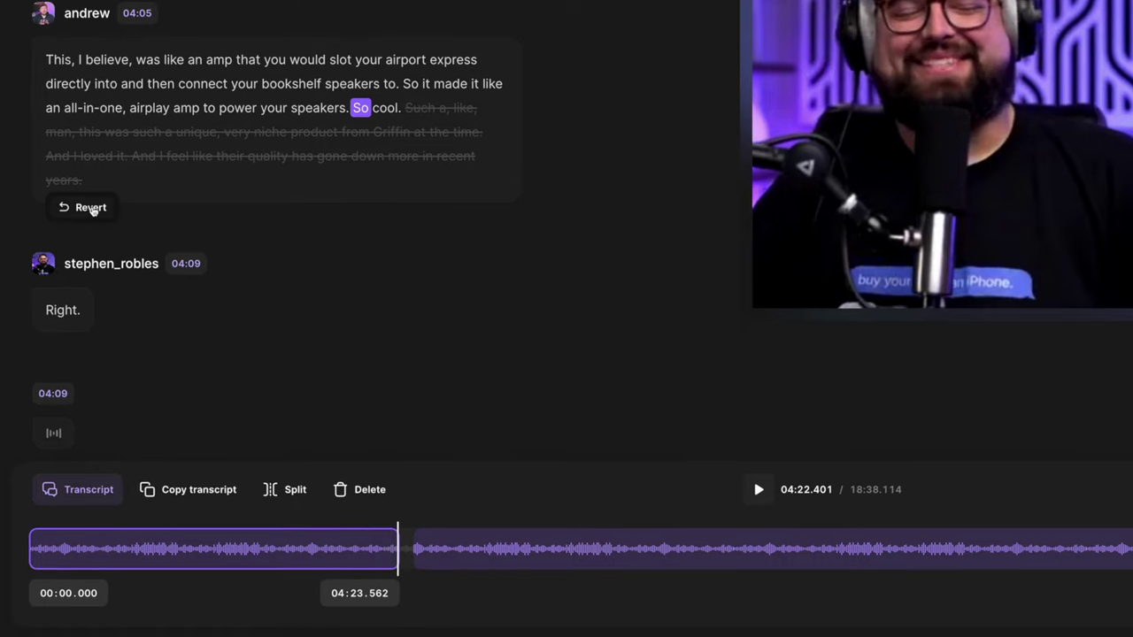
left_click(92, 209)
key("ctrl+z")
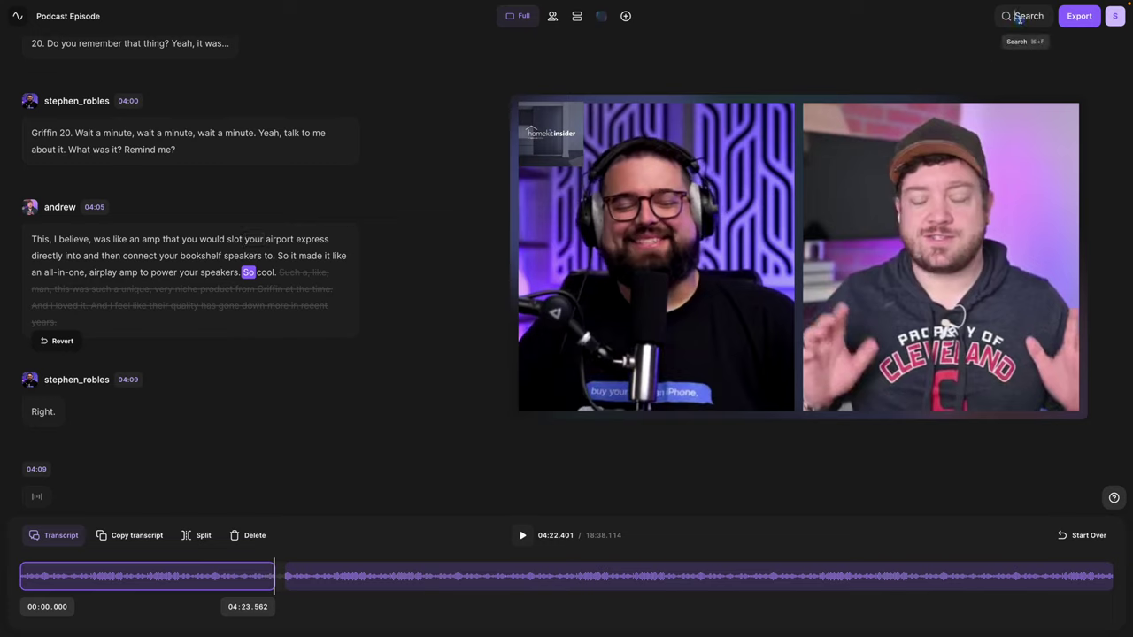
Step: Search the transcript for 'bo' and step to the third bookshelf match
left_click(1018, 15)
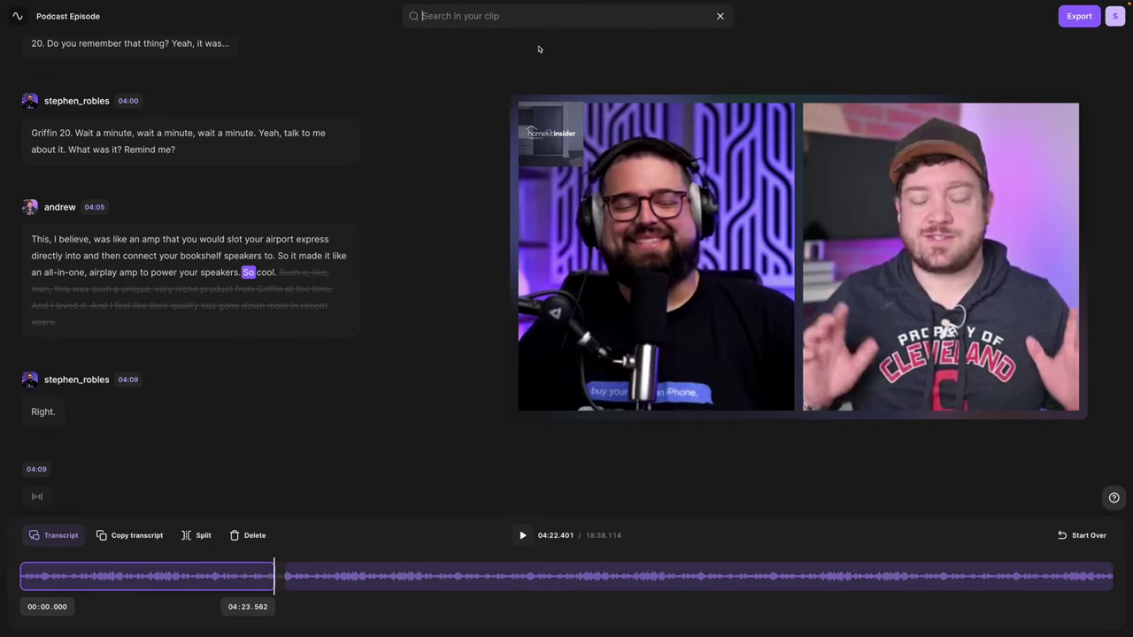
type("bookshelf")
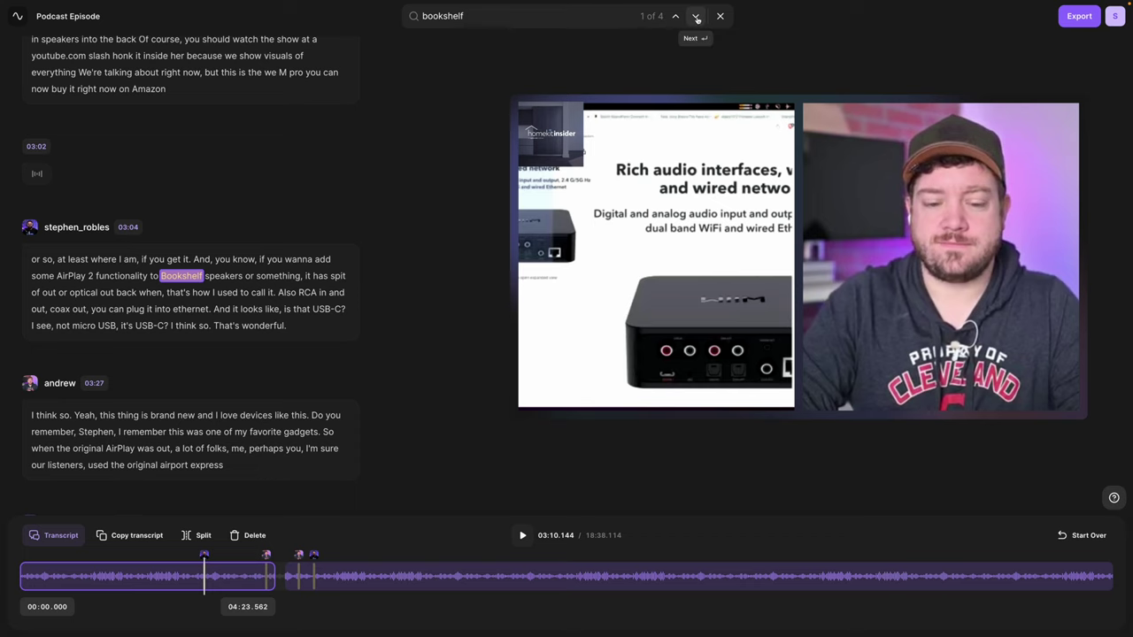
left_click(696, 16)
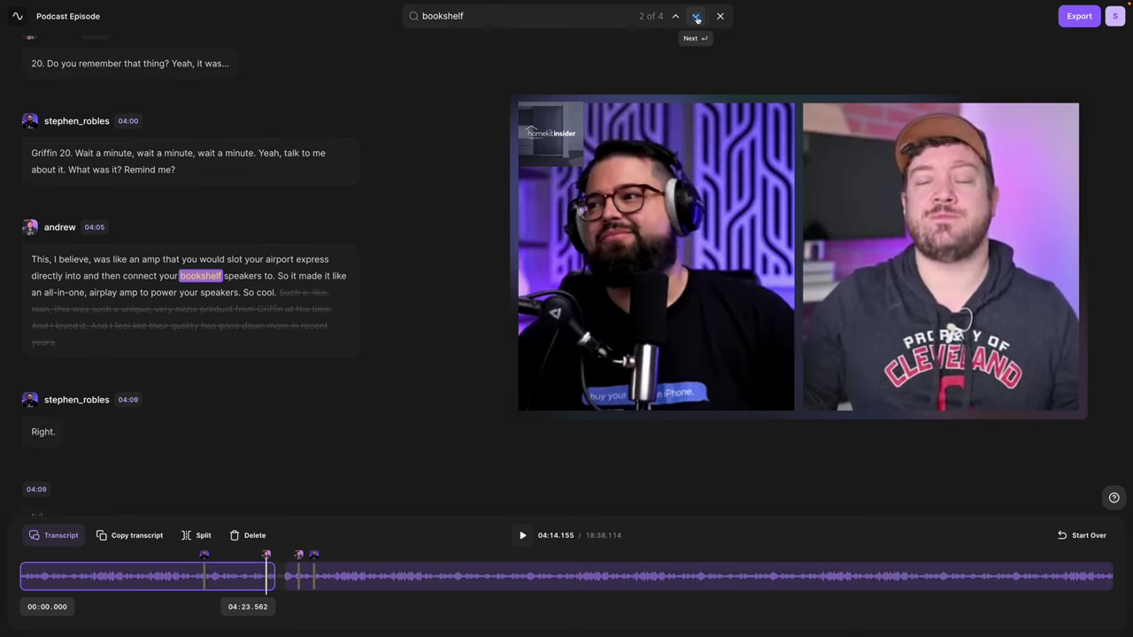
left_click(696, 16)
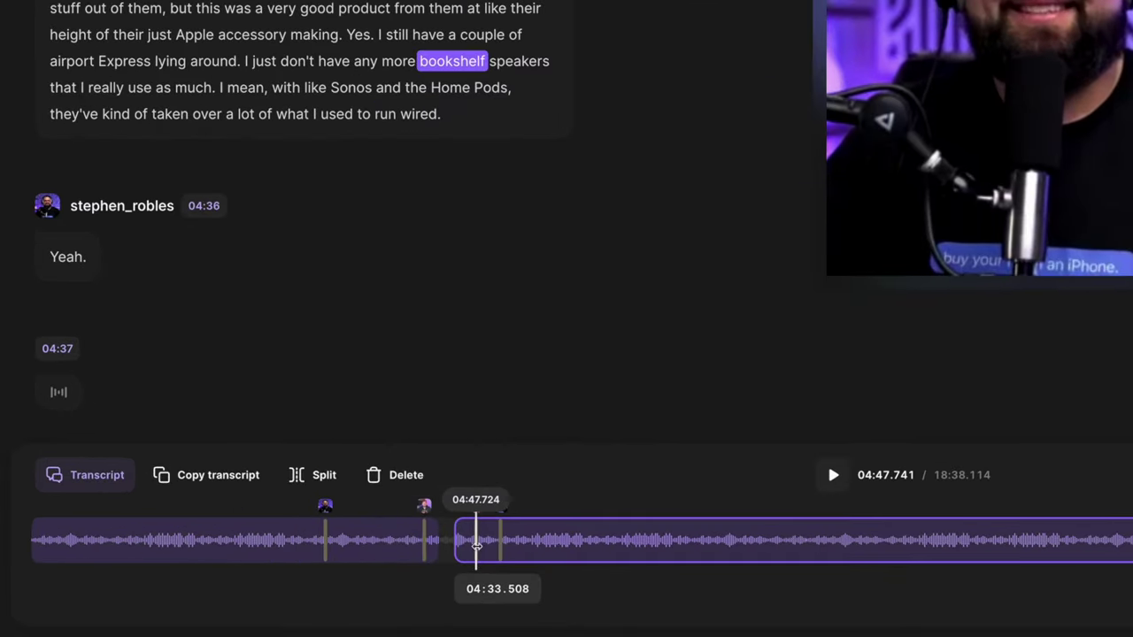
Step: Jump playback to andrew's 04:14 bookshelf mention, then to around 09:19
mouse_move(425, 542)
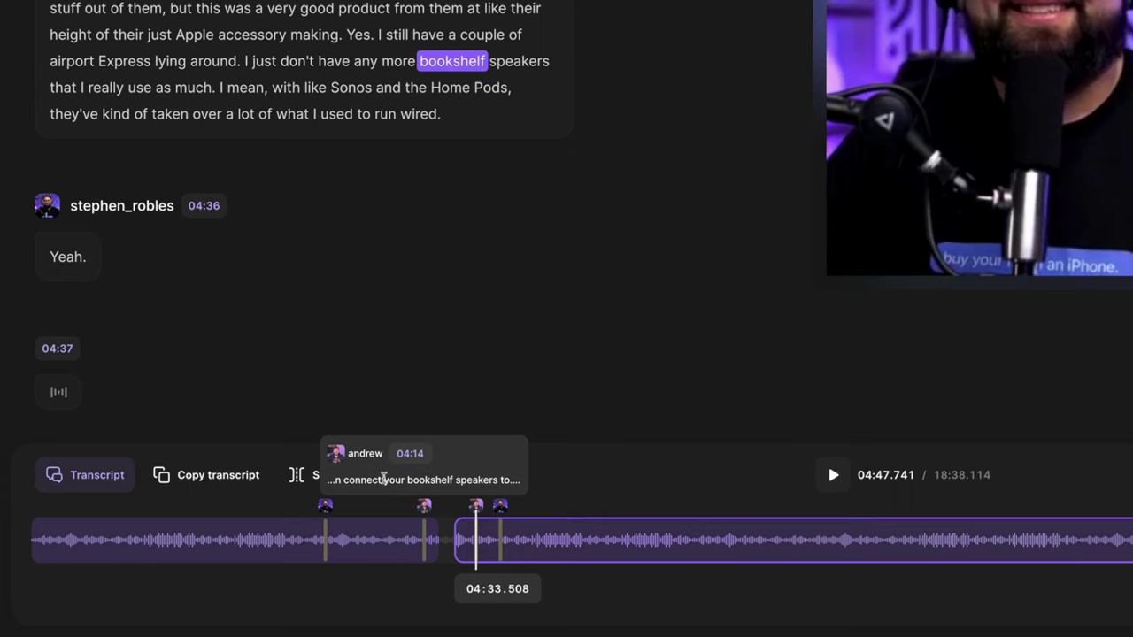
left_click(416, 479)
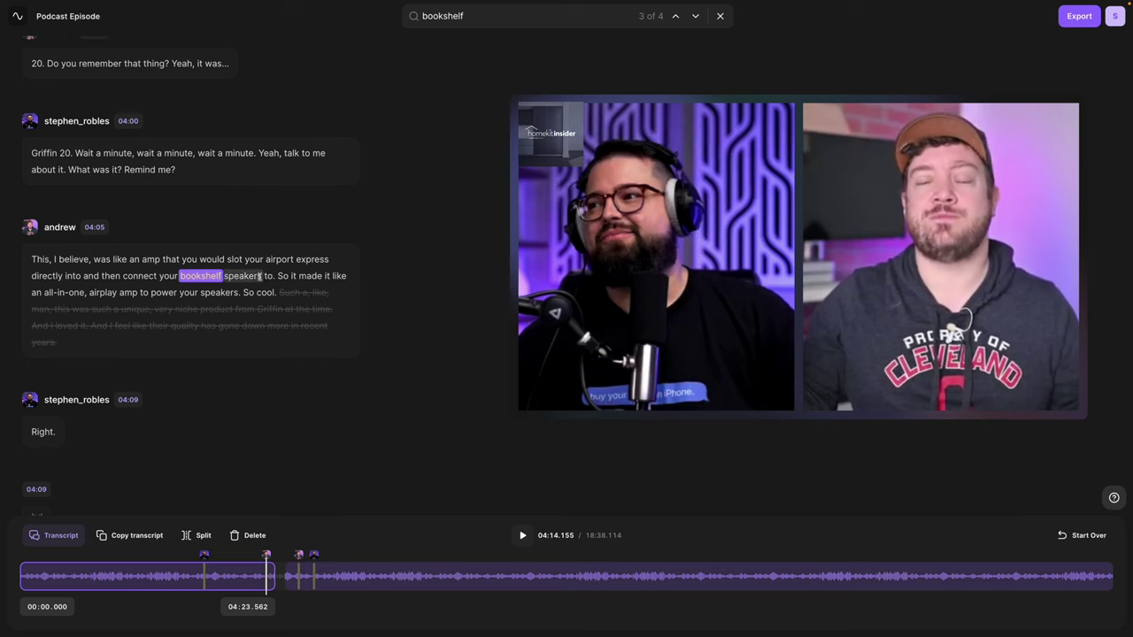
left_click(561, 577)
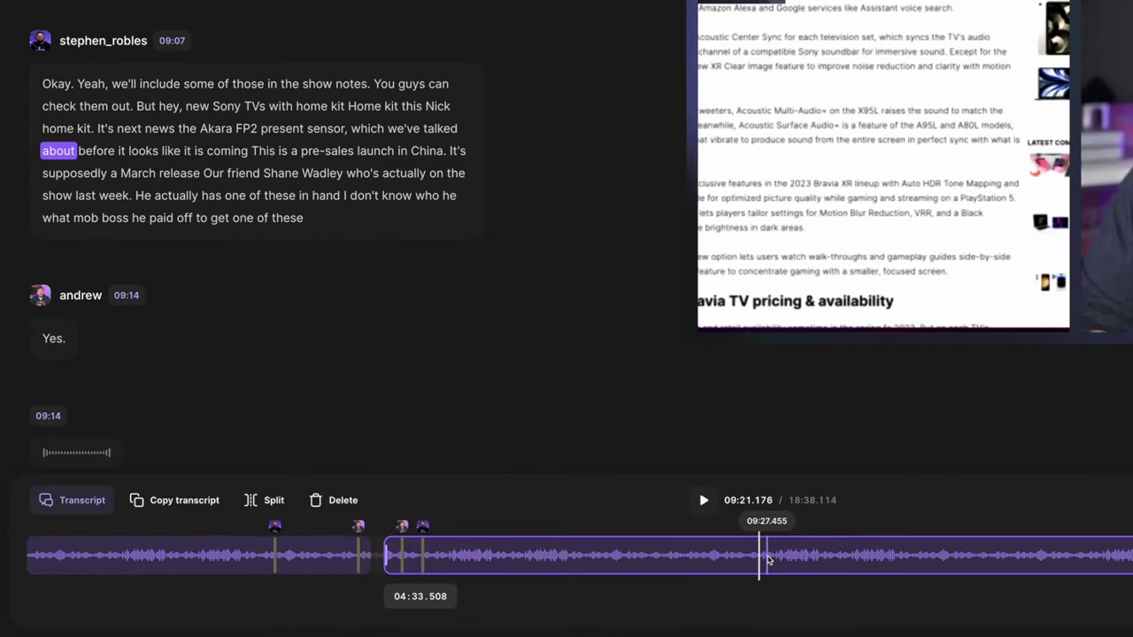
Step: Split at 09:21, delete the later section and the third segment, leaving 08:43, and close search
left_click(251, 501)
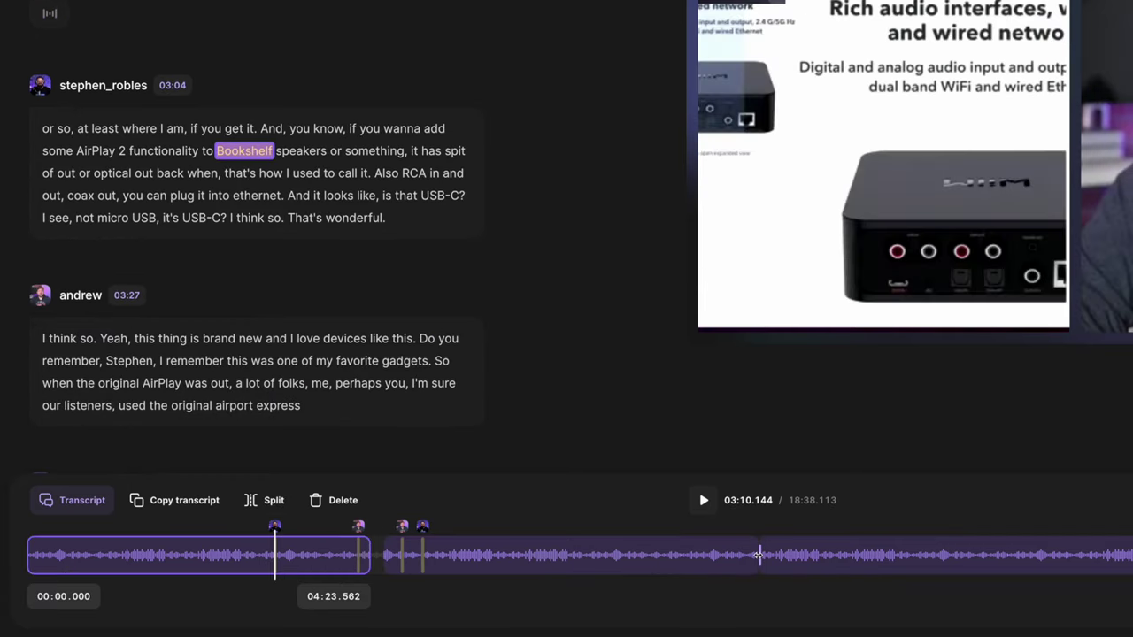
left_click(759, 555)
key("Delete")
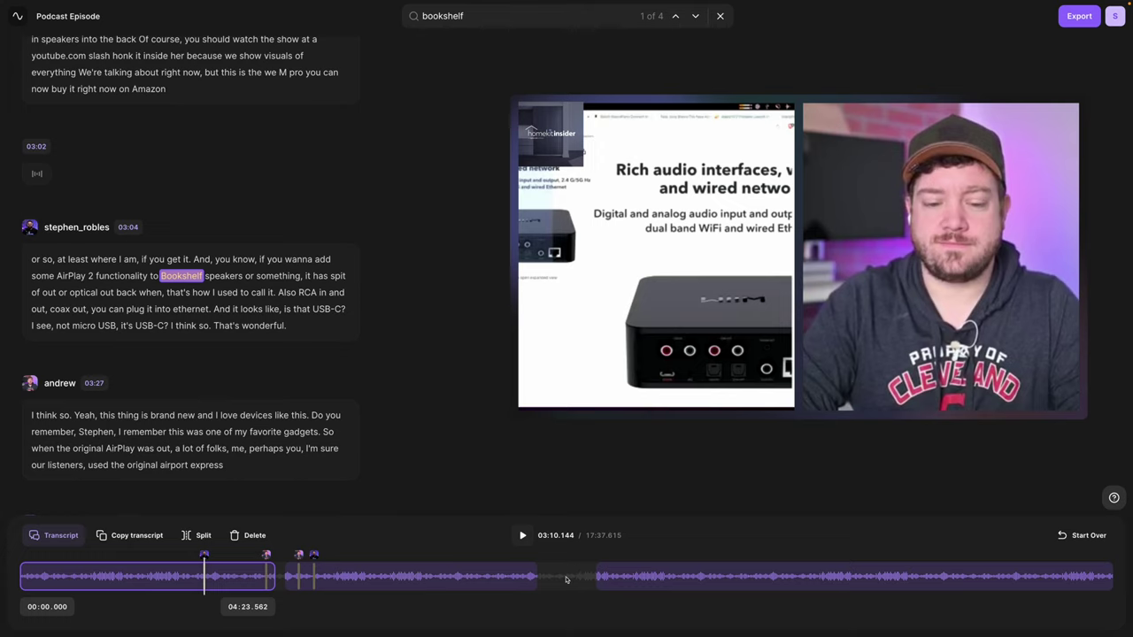
left_click(641, 576)
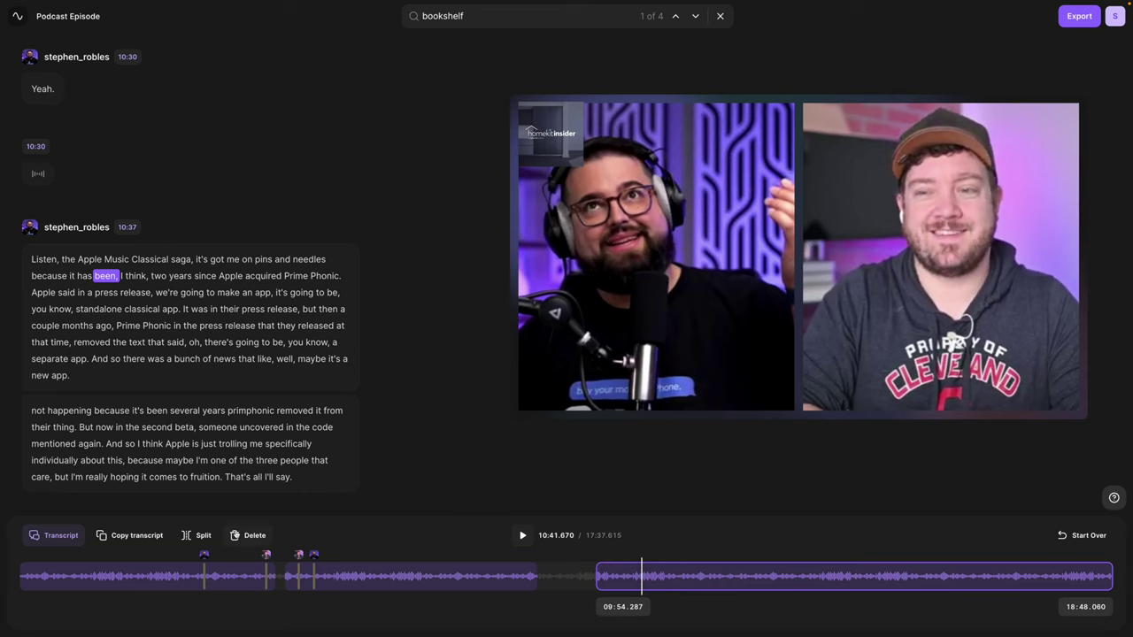
left_click(234, 535)
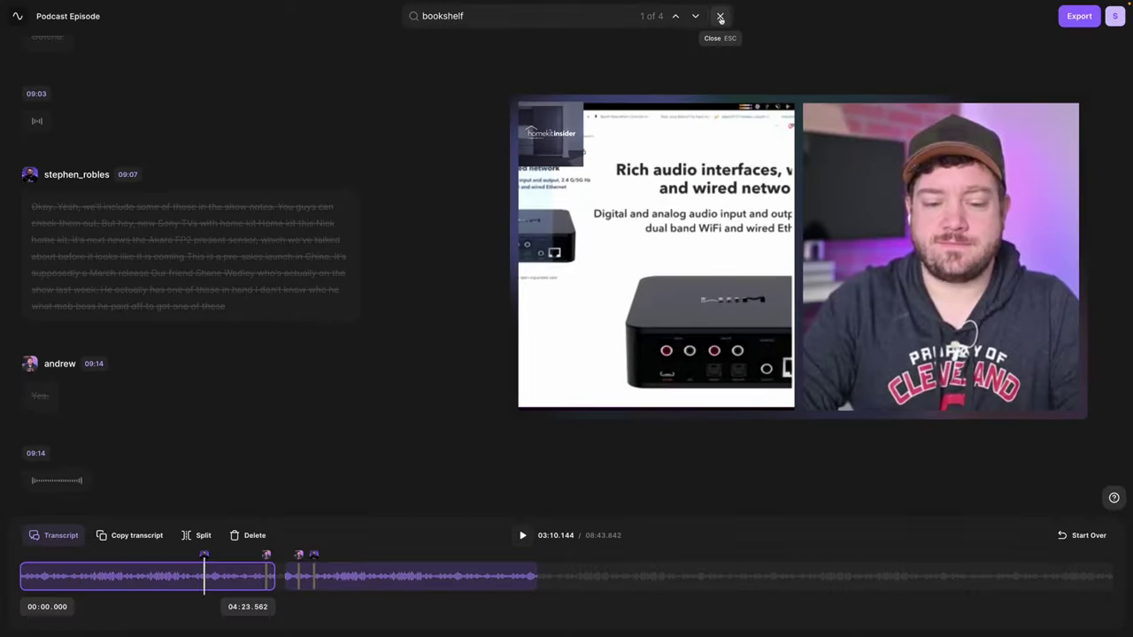
left_click(721, 16)
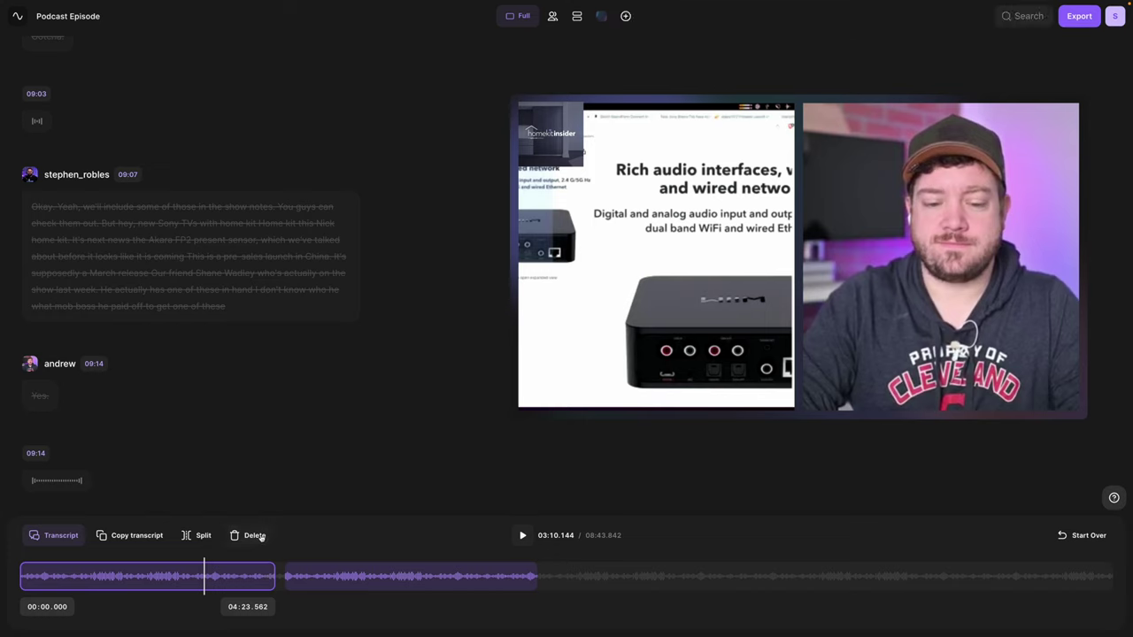
Step: Delete the opening clip and trim the remaining one to 06:16–06:41, about 25 seconds
left_click(254, 536)
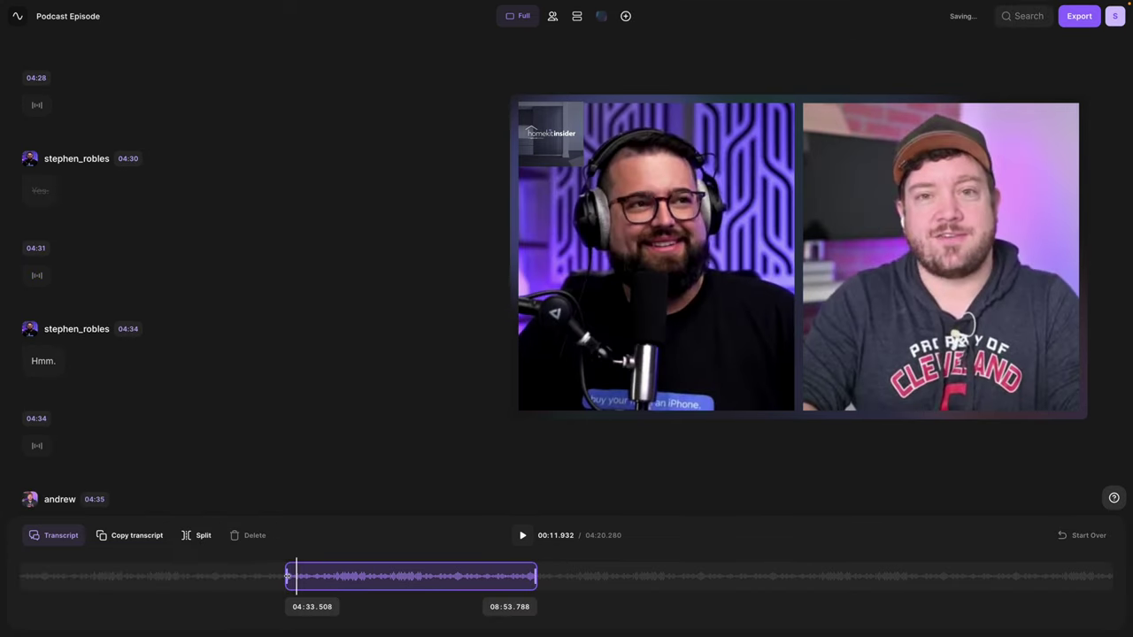
left_click_drag(286, 576, 384, 576)
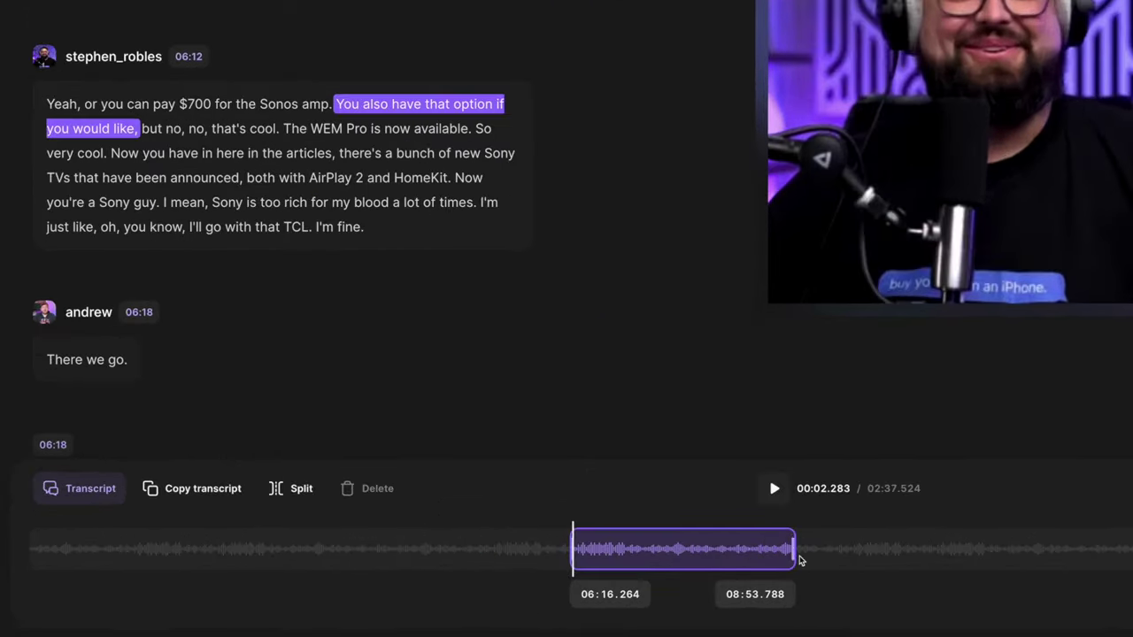
left_click_drag(799, 559, 607, 550)
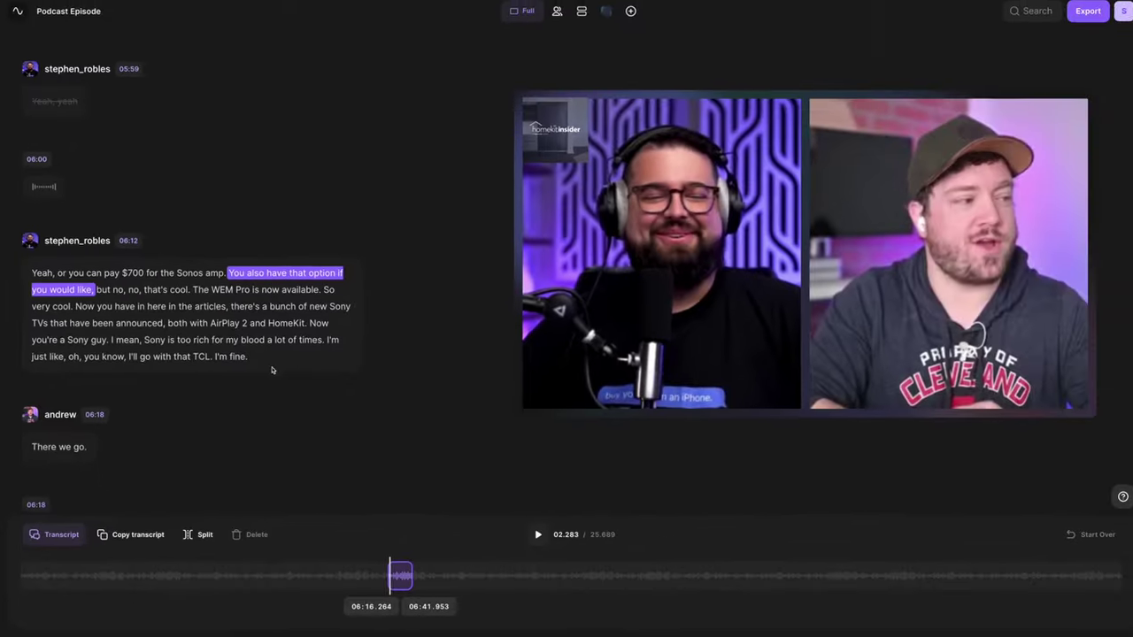
Step: Switch the clip to vertical 9:16 Story format and play it back briefly
left_click(520, 17)
left_click(492, 78)
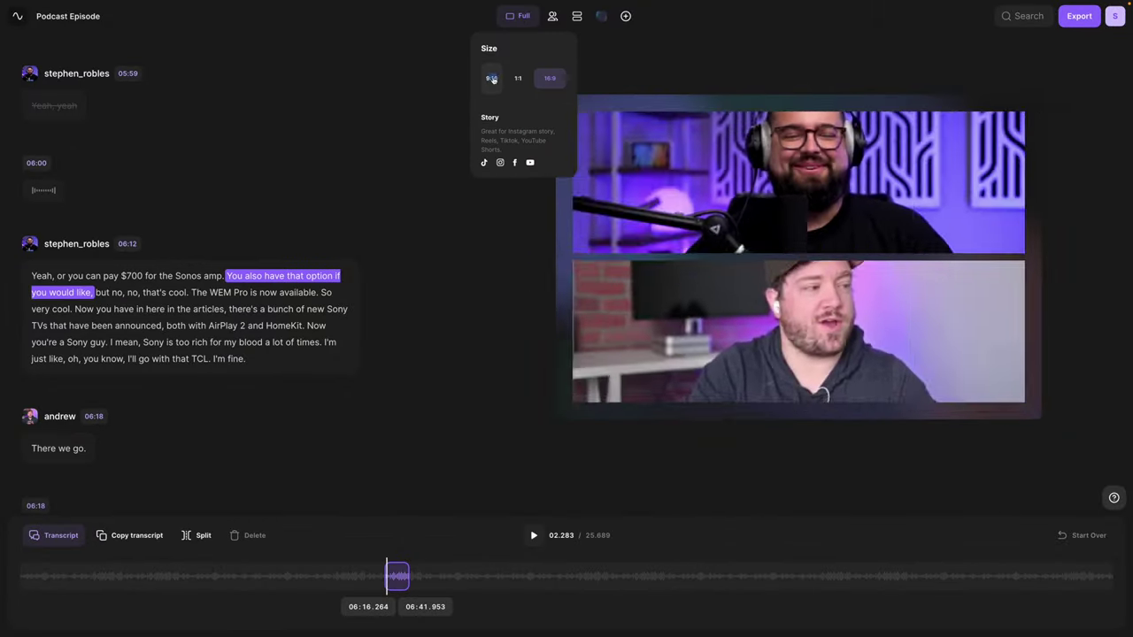
left_click(472, 341)
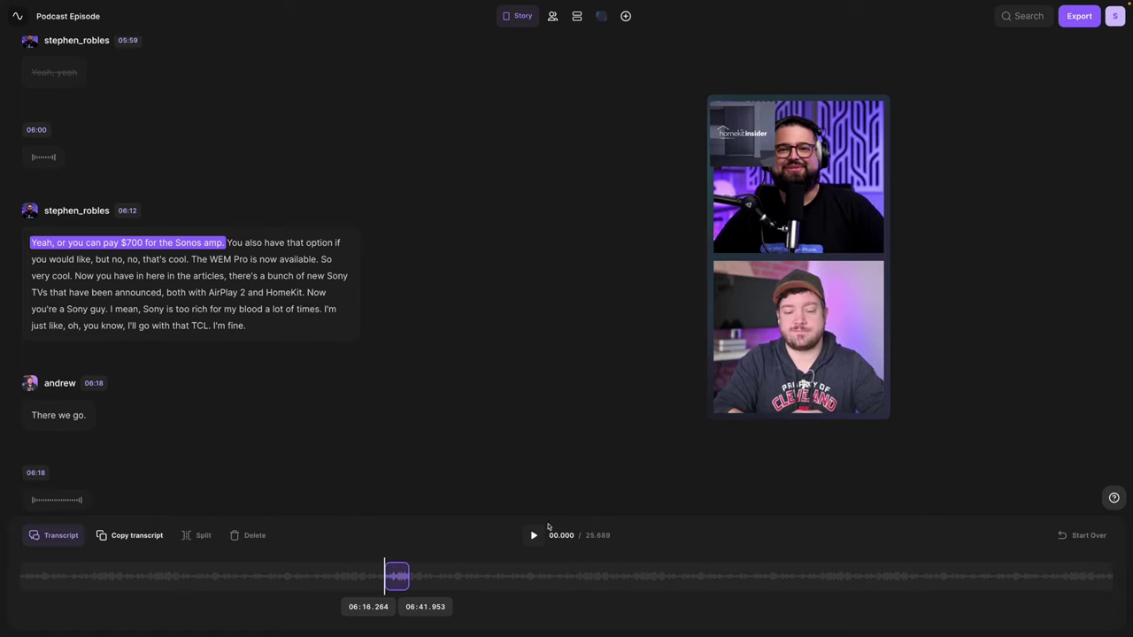
left_click(535, 536)
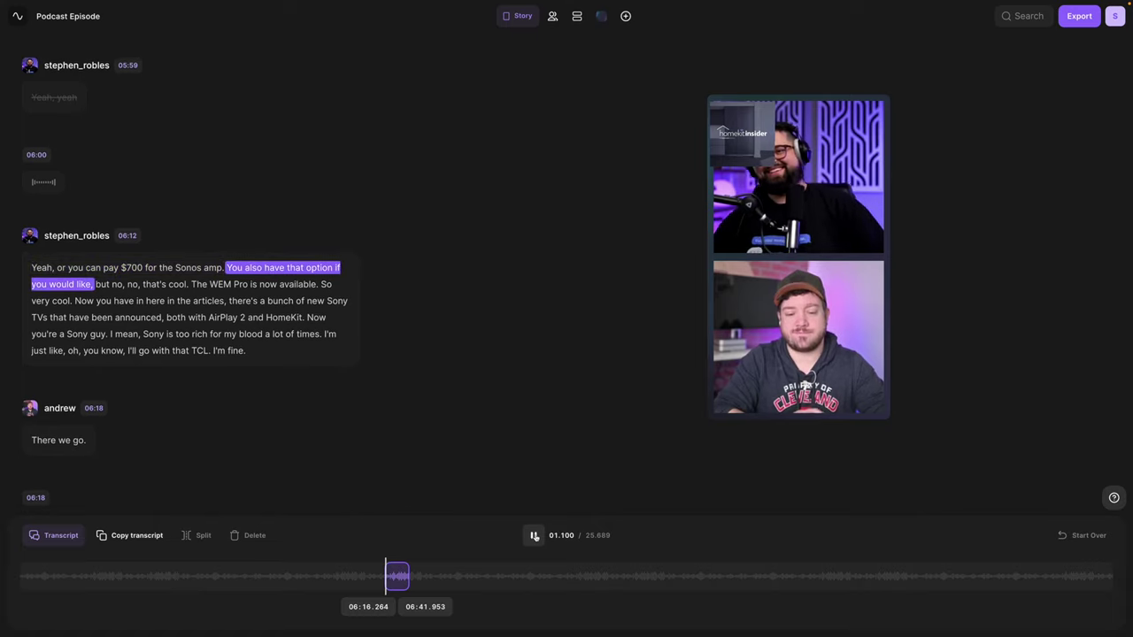
left_click(534, 536)
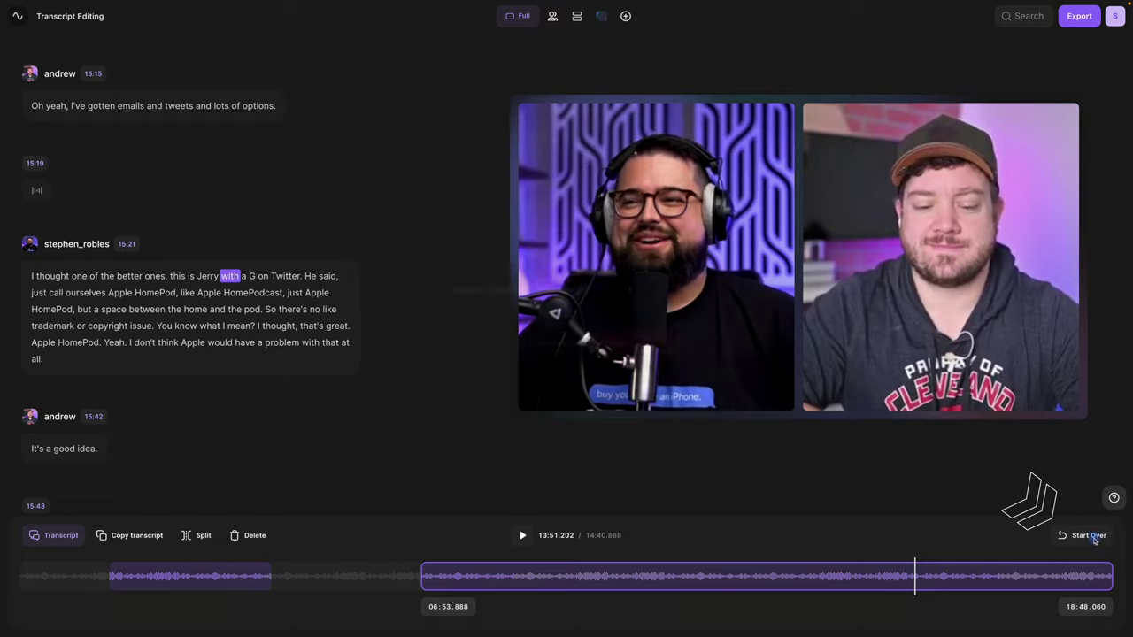
left_click(1094, 539)
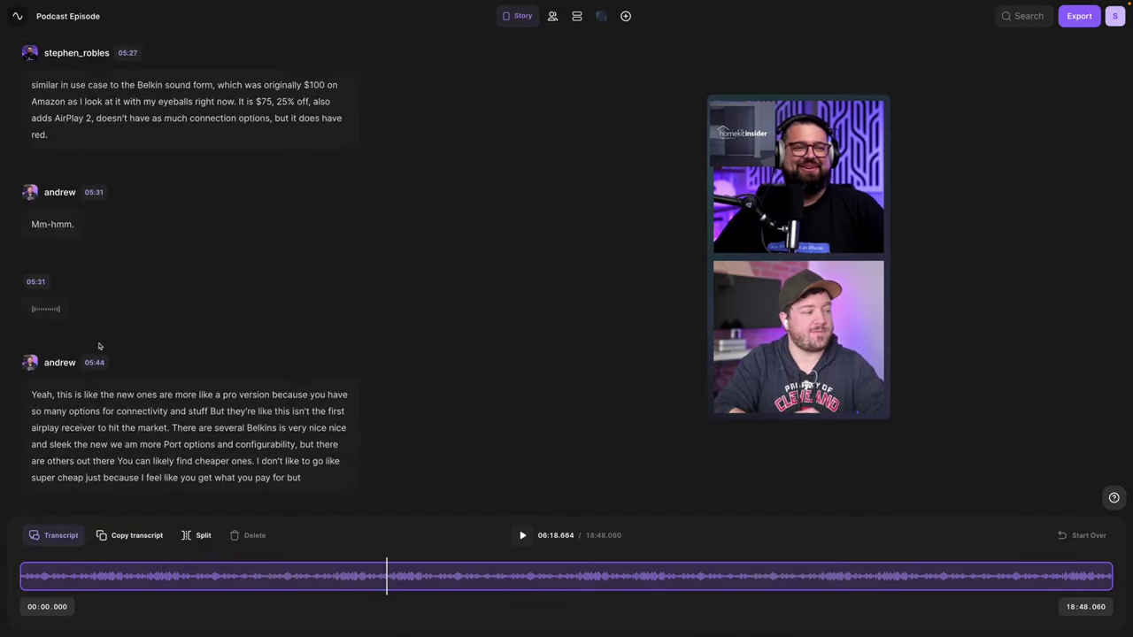
Step: Open the Export Options for the 13:09 Podcast Episode clip
scroll(99, 346, "up", 3)
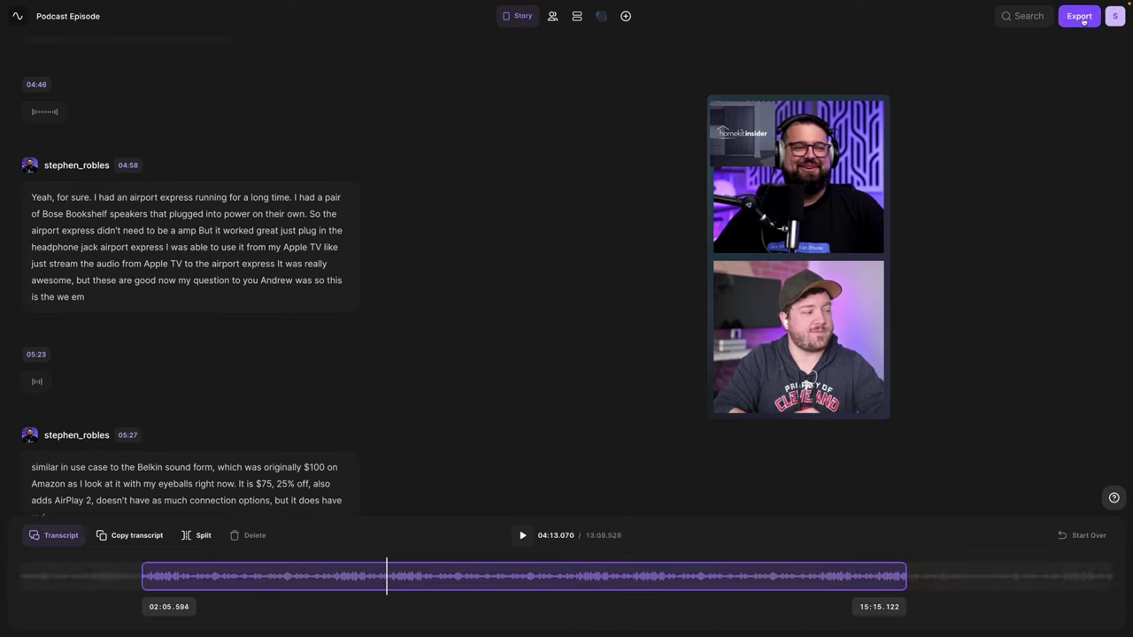
left_click(1080, 19)
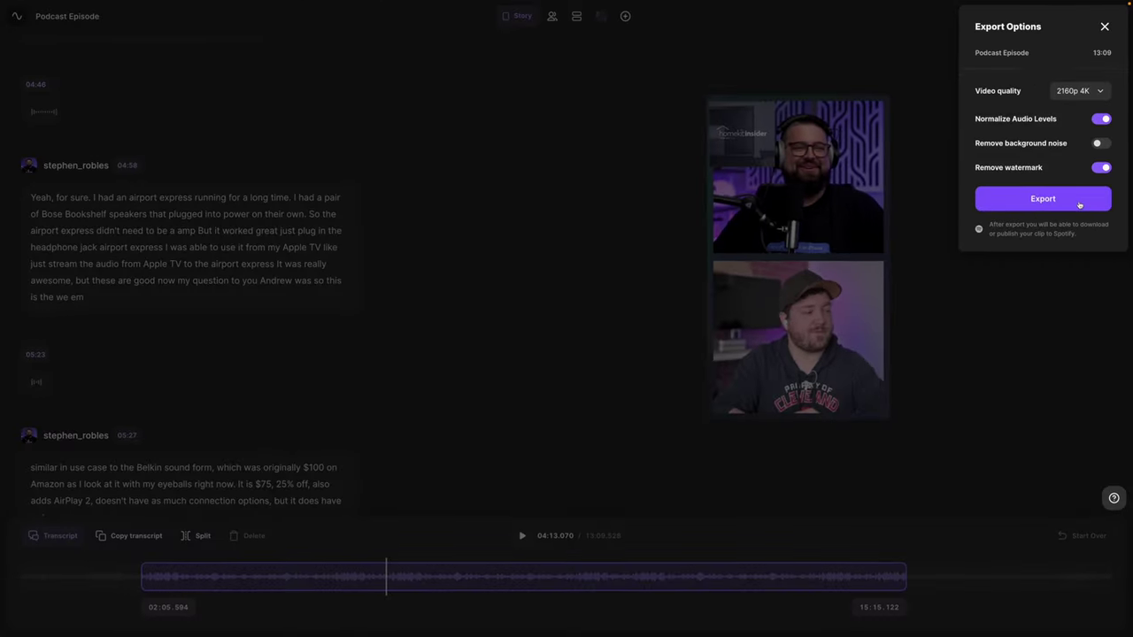
Step: Export the clip at 2160p 4K with audio normalization and watermark removal on
left_click(1054, 316)
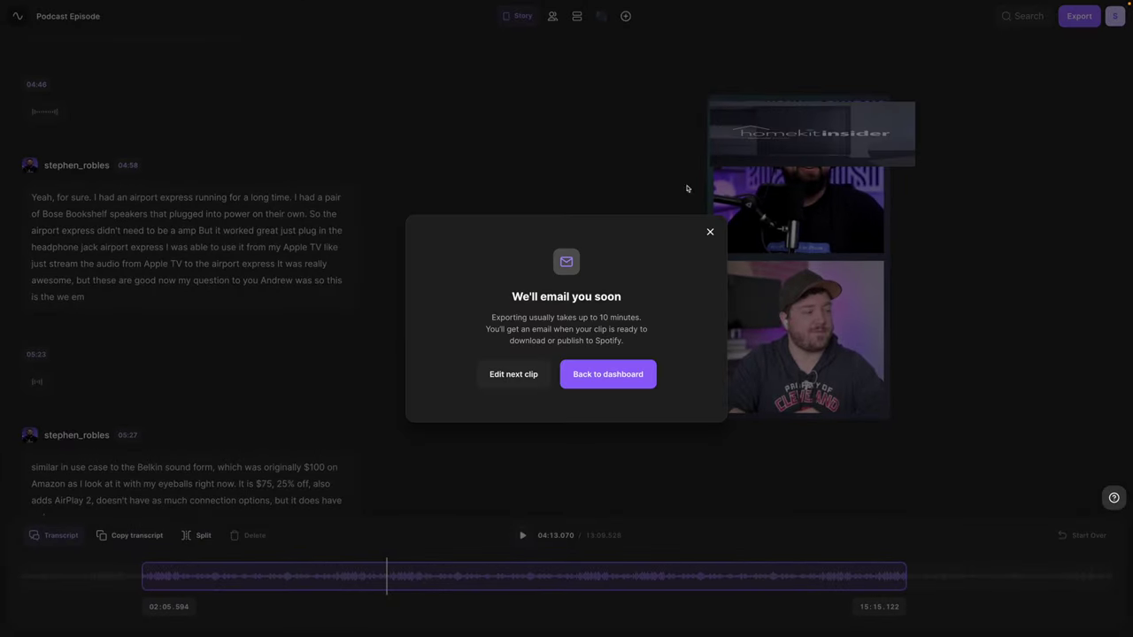